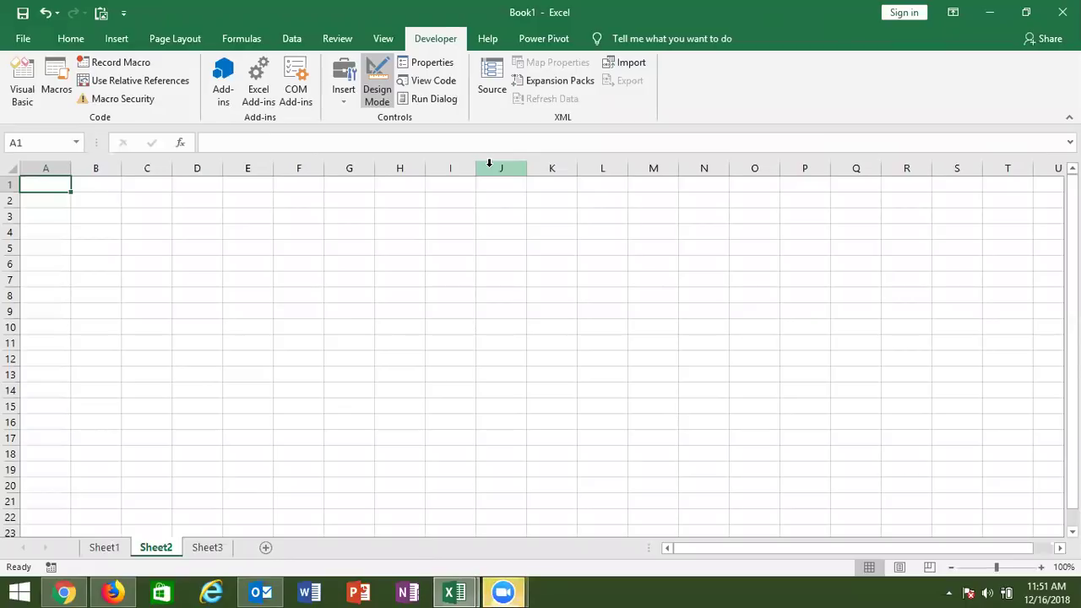
# - Select the Date and Sales data A1:B305 on Sheet1
pyautogui.click(105, 547)
pyautogui.click(39, 246)
pyautogui.hotkey('ctrl', 'Home')
pyautogui.hotkey('shift', 'Right')
pyautogui.hotkey('ctrl', 'shift', 'Down')
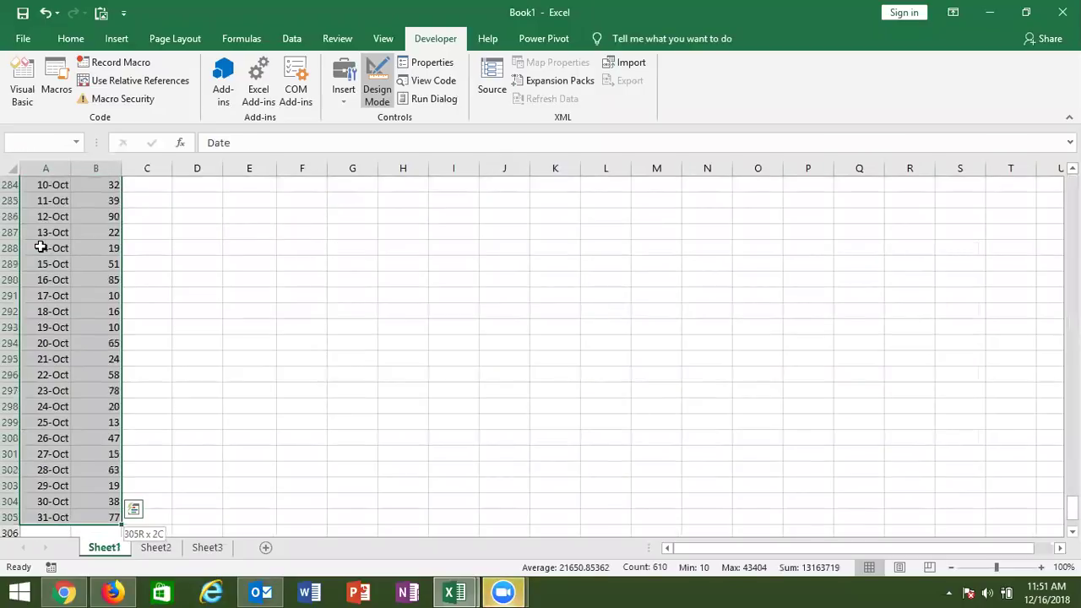
pyautogui.hotkey('ctrl', 'Home')
pyautogui.hotkey('shift', 'Right')
pyautogui.hotkey('ctrl', 'shift', 'Down')
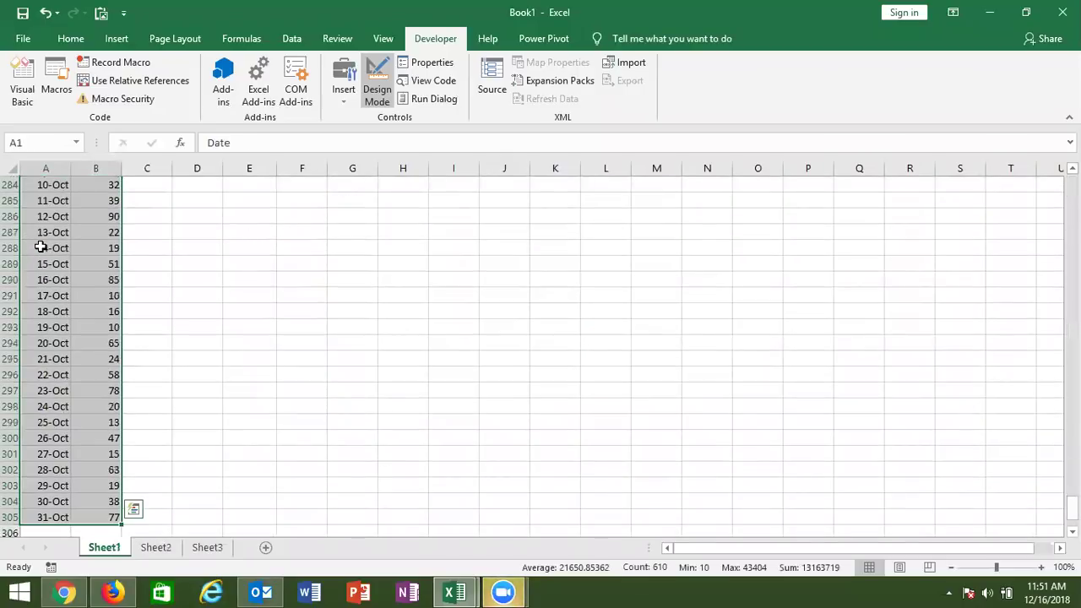
# - Copy the selection into Sheet2 at A1, then return to Sheet1
pyautogui.hotkey('ctrl', 'c')
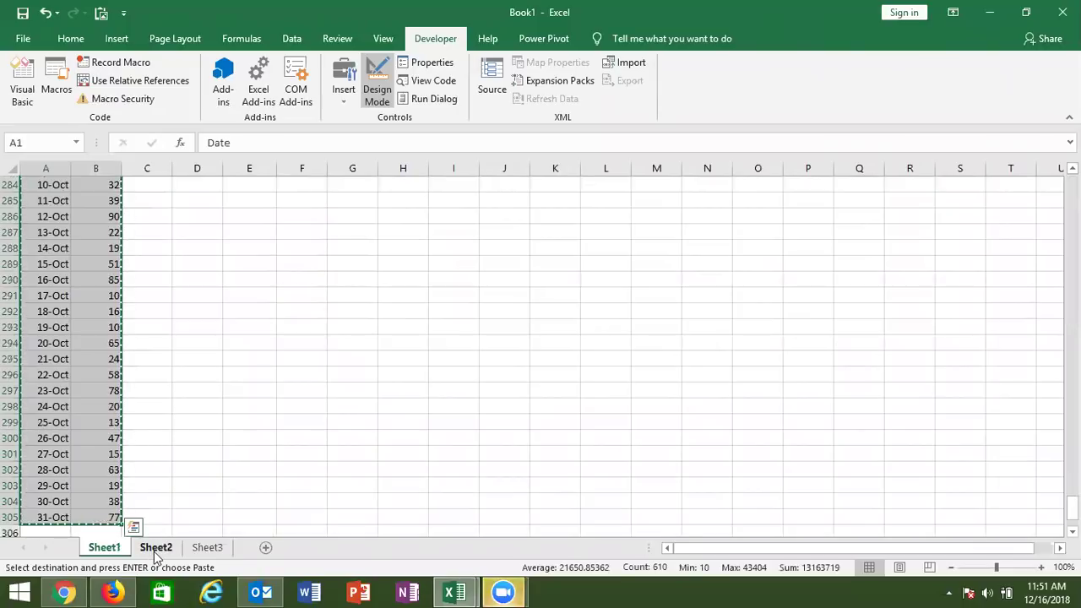
pyautogui.click(155, 549)
pyautogui.hotkey('ctrl', 'v')
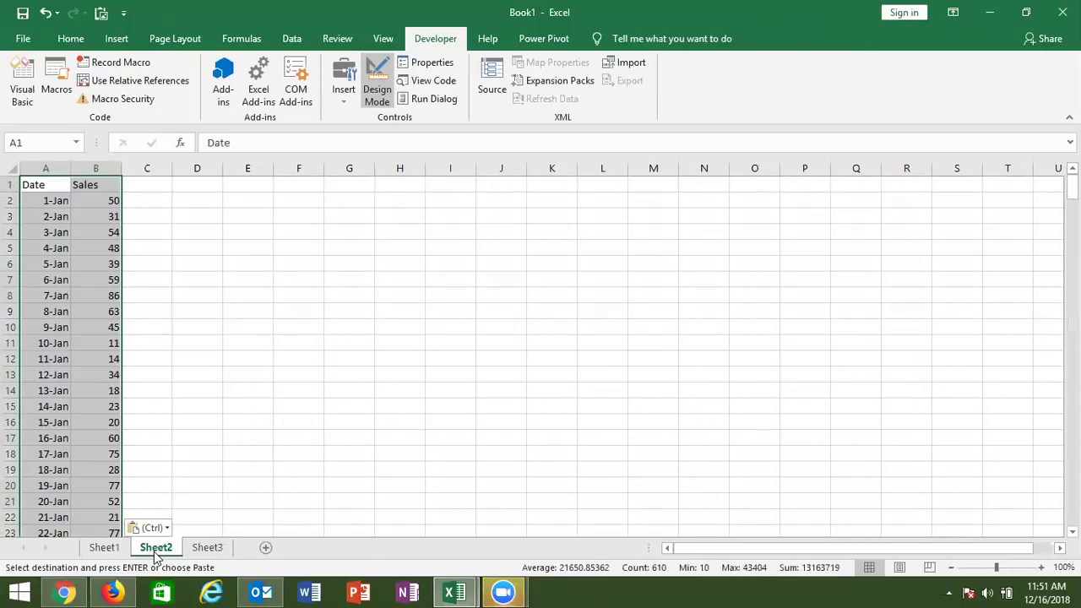
pyautogui.click(116, 547)
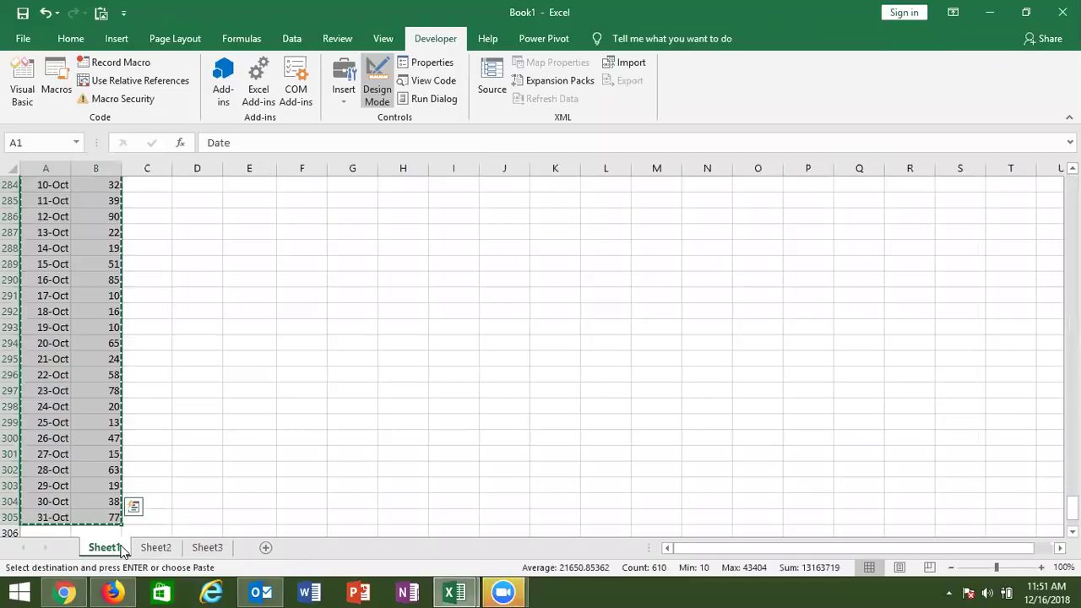
# - On Sheet2, add headers Date in E4 and Sales in F4, plus label Inc in G2 with 1 in H2
pyautogui.click(153, 548)
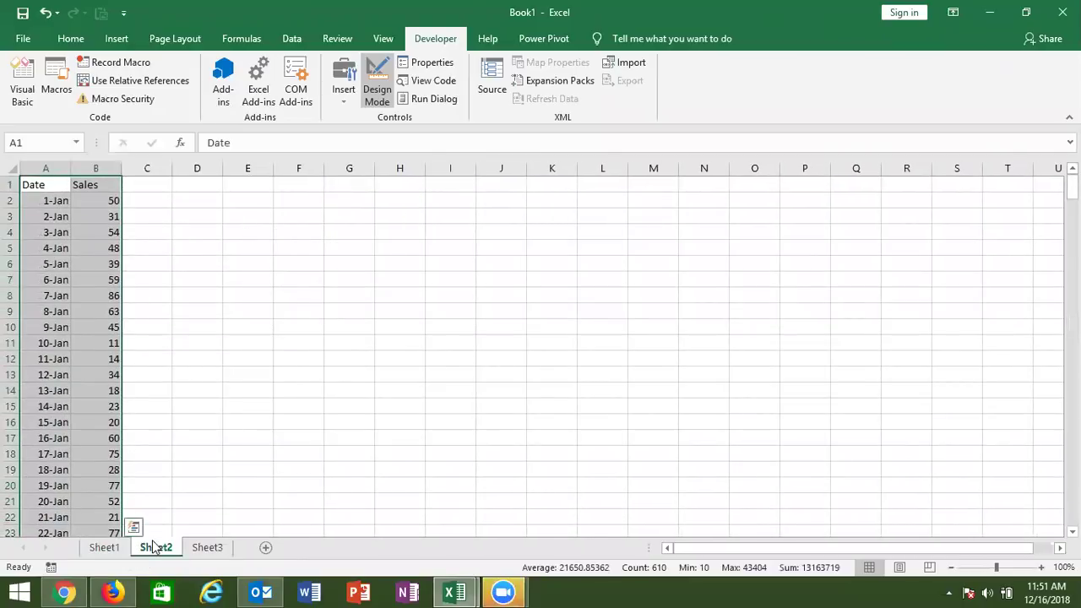
pyautogui.click(249, 235)
pyautogui.write('Date')
pyautogui.press('Tab')
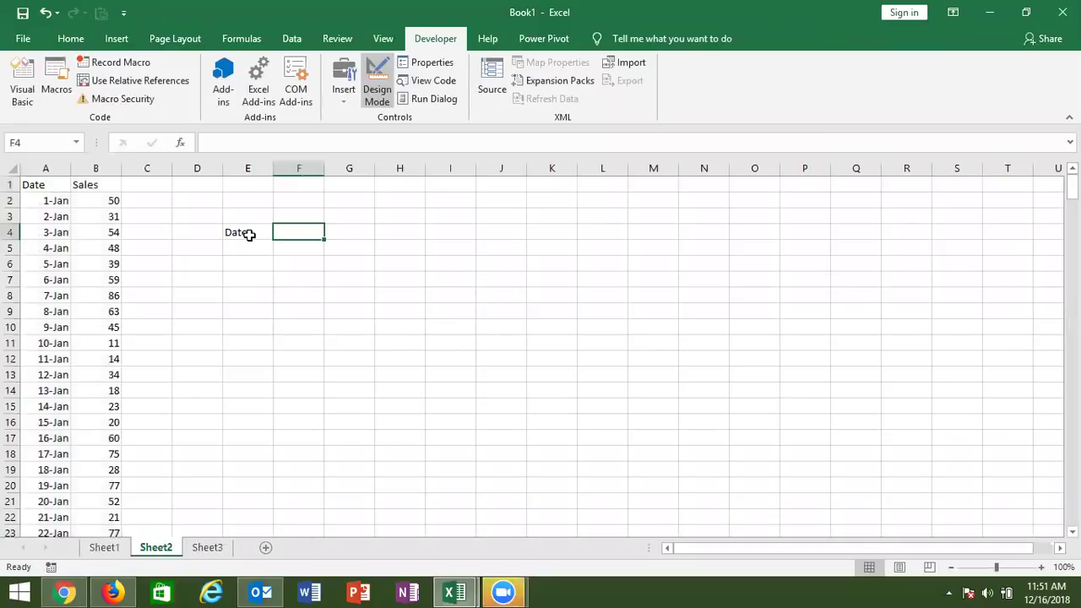
pyautogui.write('Sales')
pyautogui.press('Return')
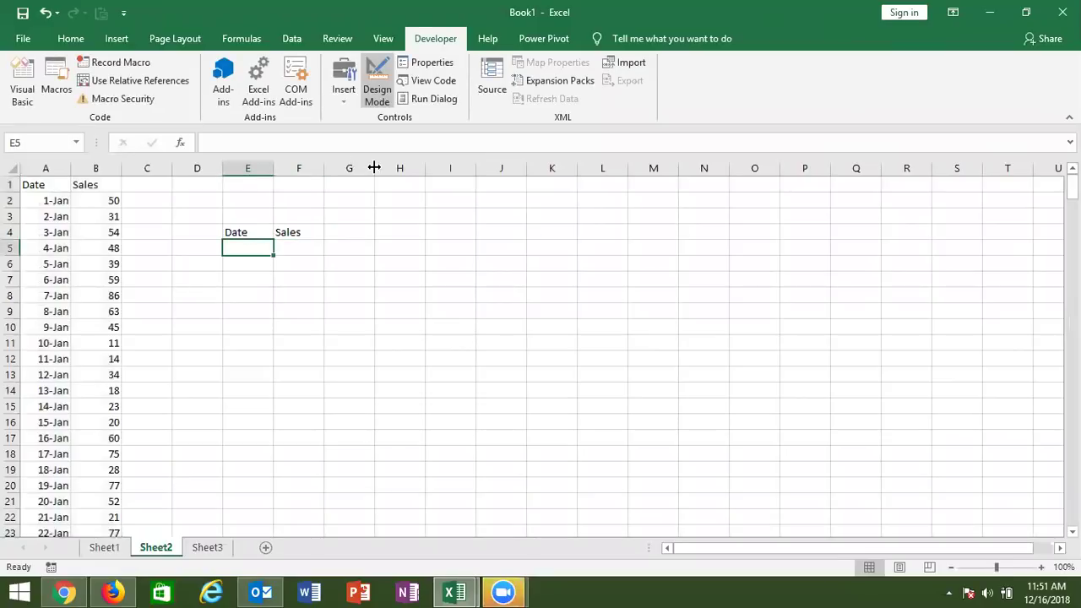
pyautogui.click(346, 203)
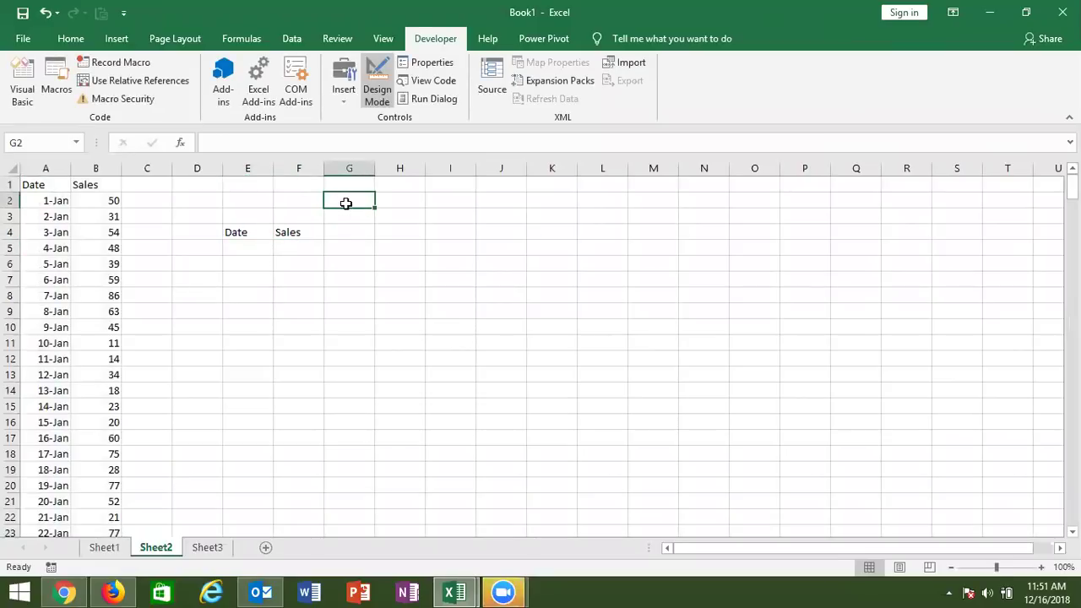
pyautogui.write('Inc')
pyautogui.press('Tab')
pyautogui.write('1')
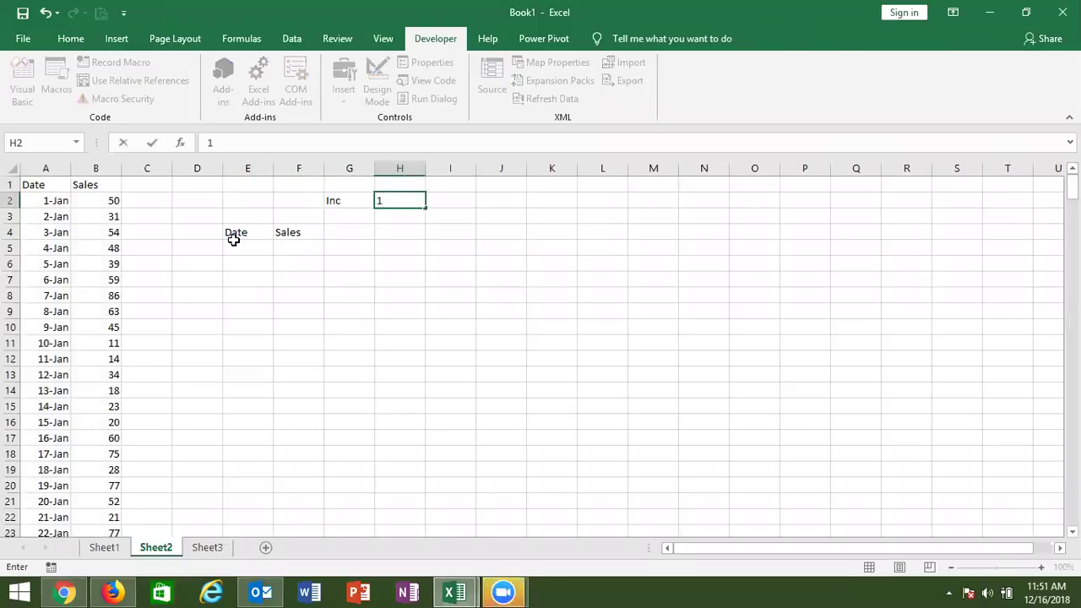
pyautogui.click(234, 245)
# - Enter =OFFSET(A1,H2+ROW()-5,0) in E5 and format the result as a date
pyautogui.write('=of')
pyautogui.press('Tab')
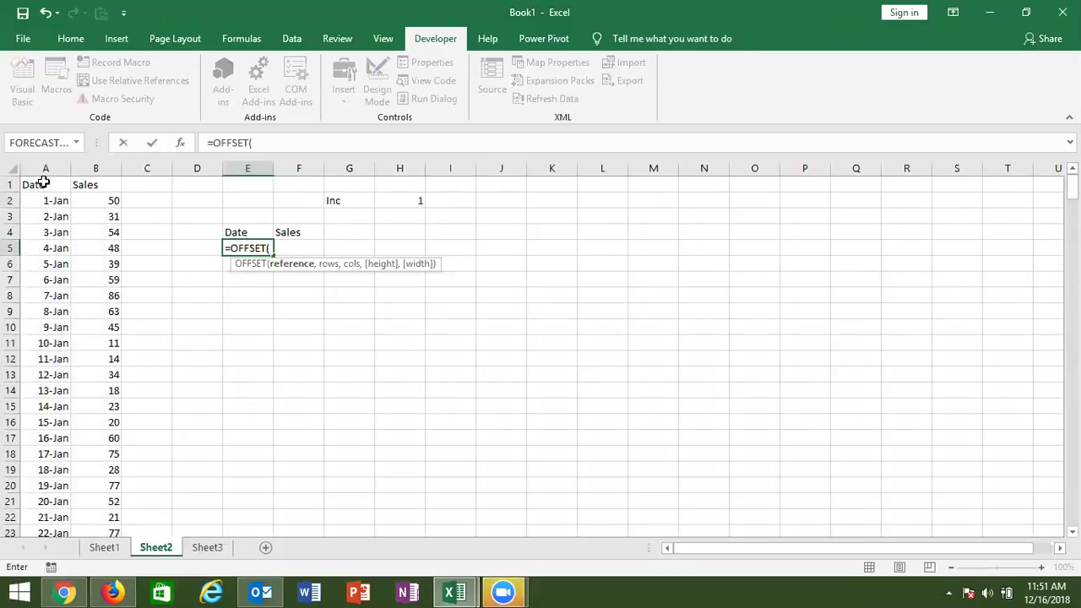
pyautogui.click(43, 183)
pyautogui.write(',')
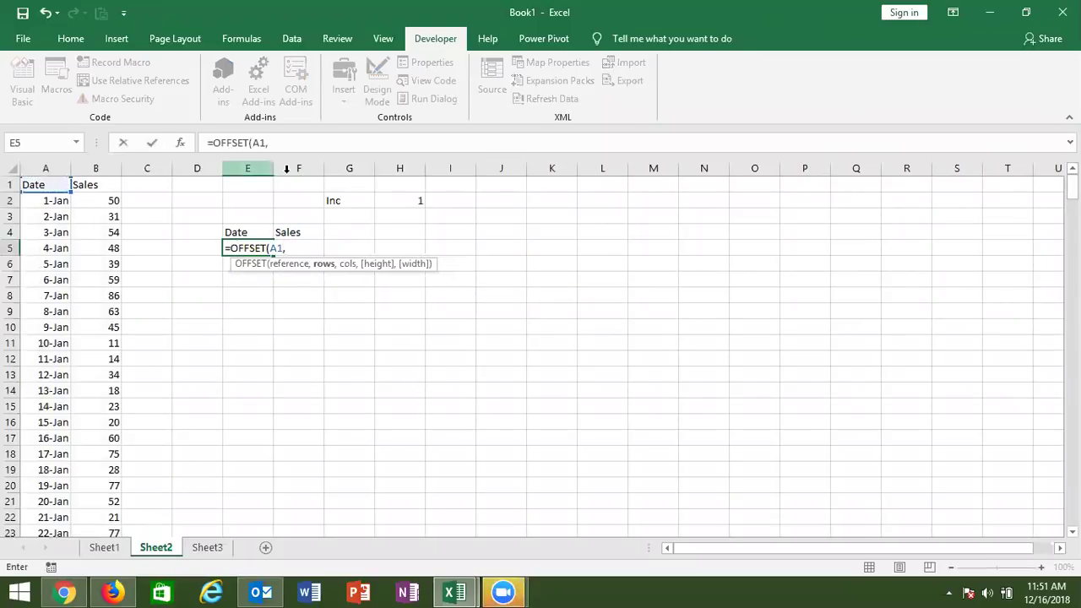
pyautogui.click(411, 198)
pyautogui.write('+')
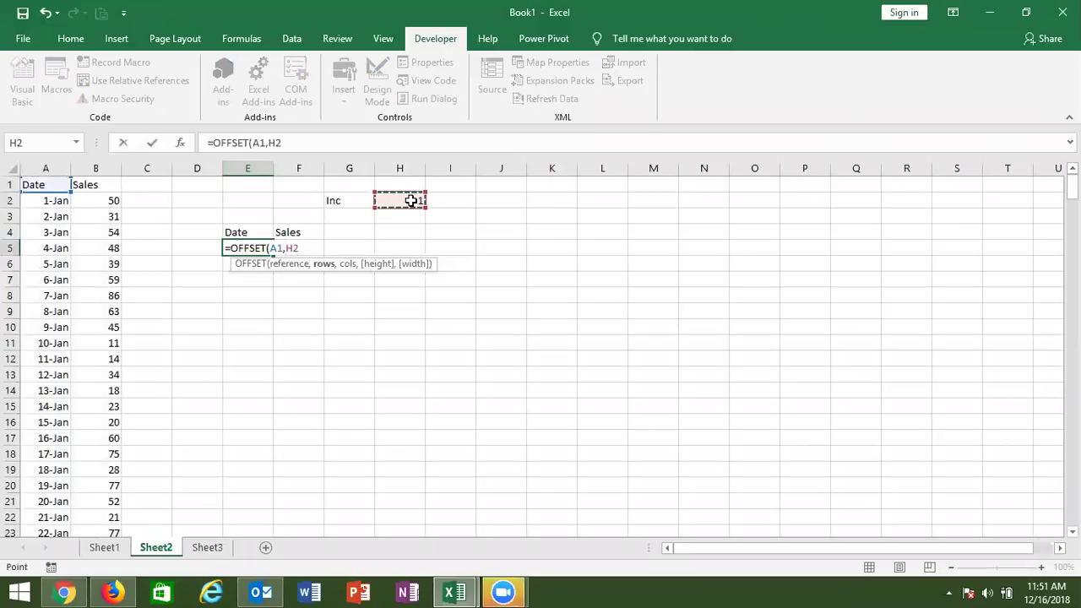
pyautogui.write('row')
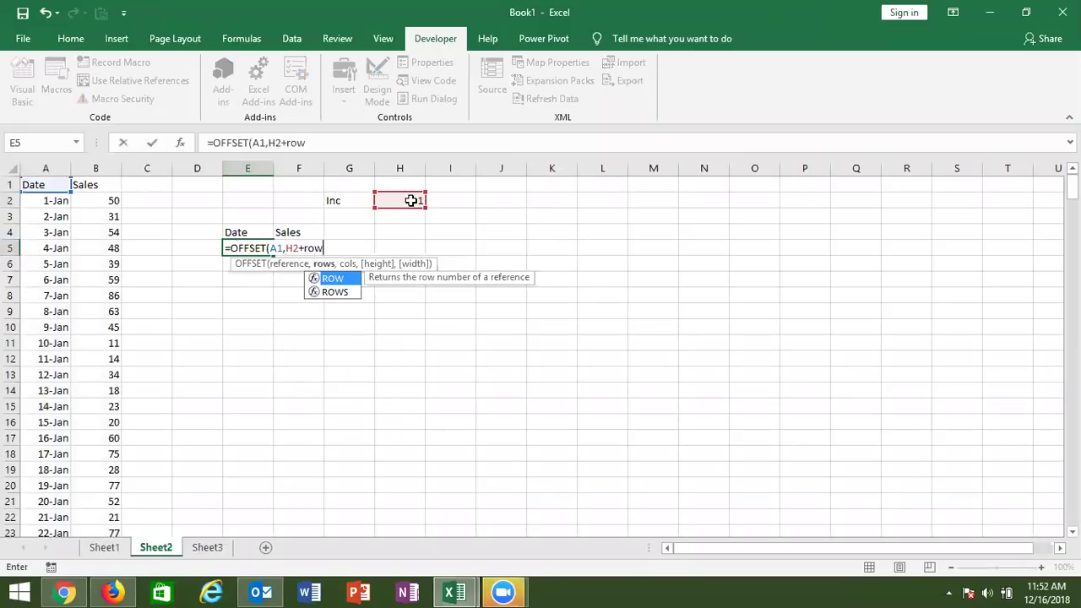
pyautogui.press('Tab')
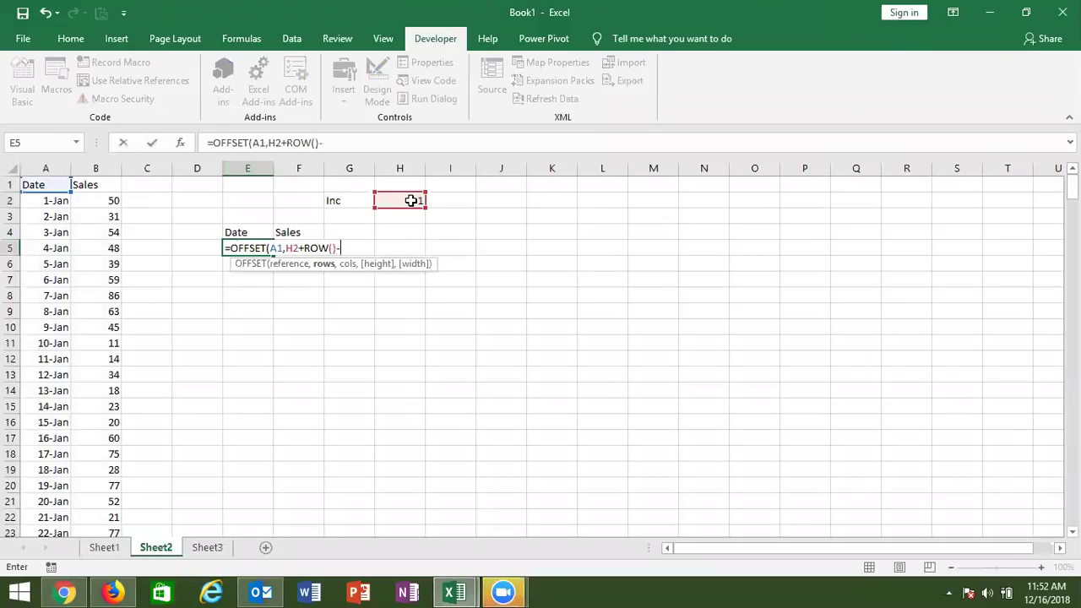
pyautogui.write('5,0')
pyautogui.press('Return')
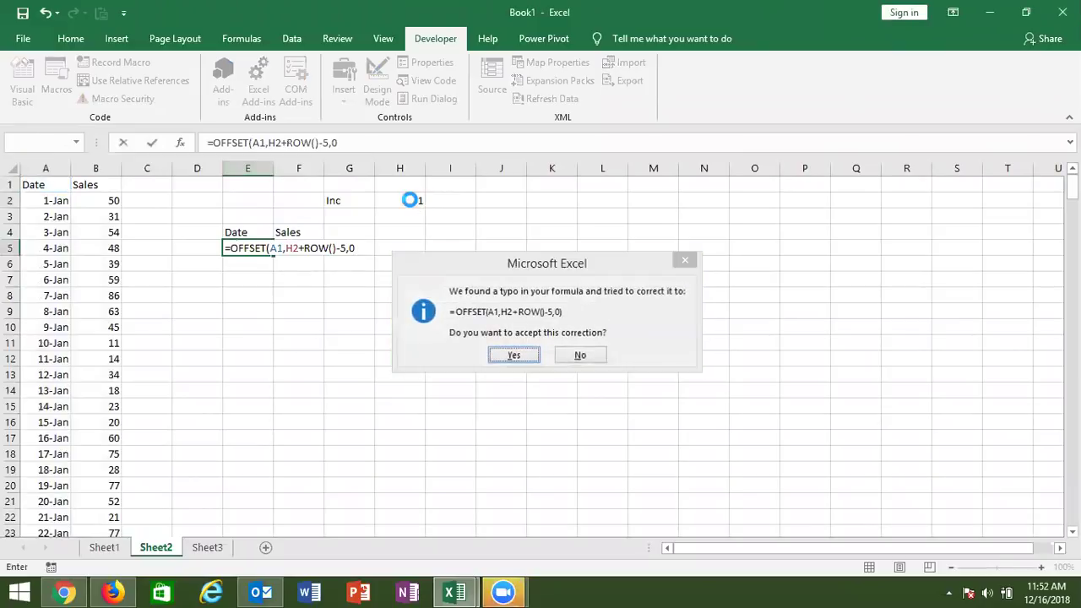
pyautogui.press('Return')
pyautogui.hotkey('ctrl', 'shift', '3')
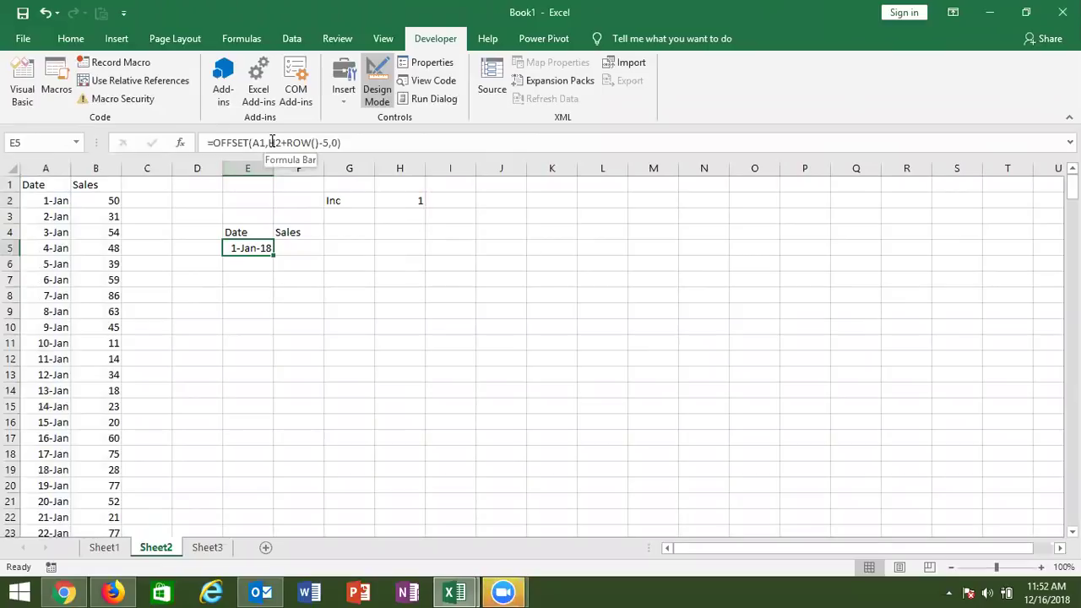
# - Make E5's references absolute: =OFFSET($A$1,$H$2+ROW()-5,0)
pyautogui.click(276, 143)
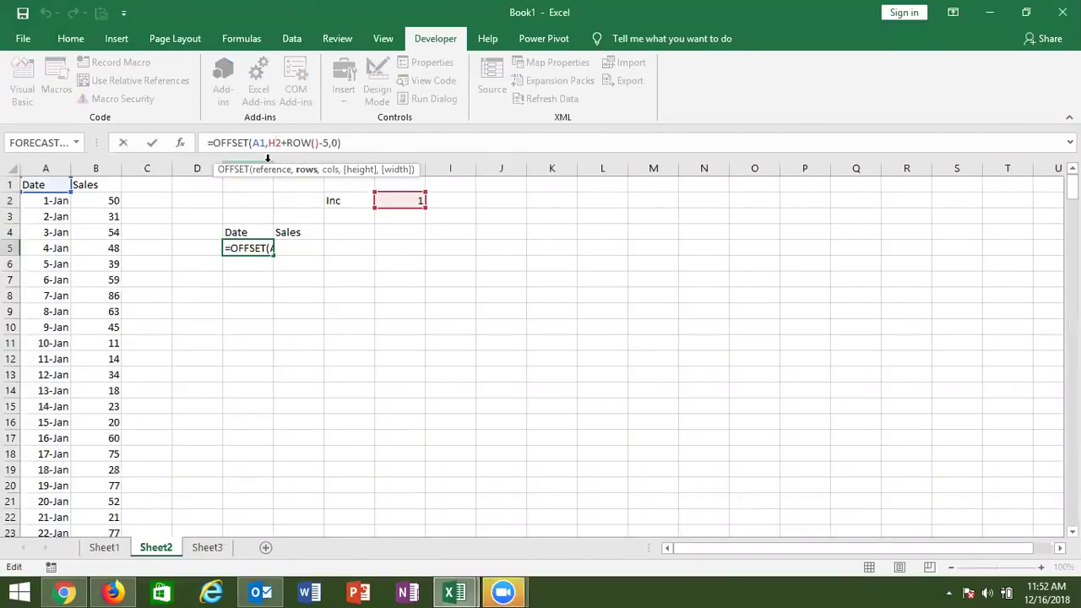
pyautogui.press('F4')
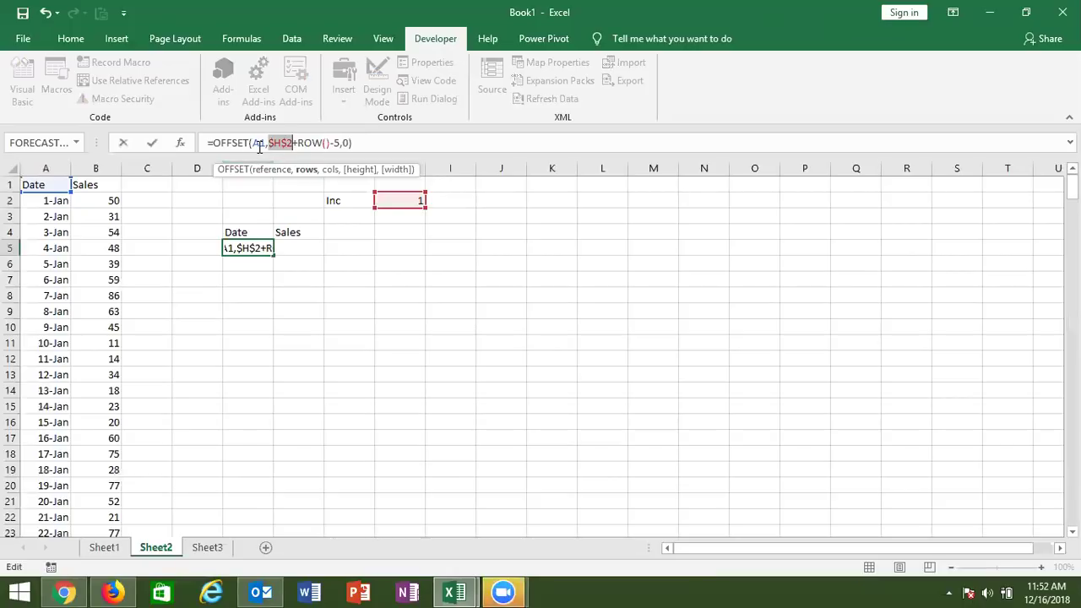
pyautogui.click(259, 143)
pyautogui.press('F4')
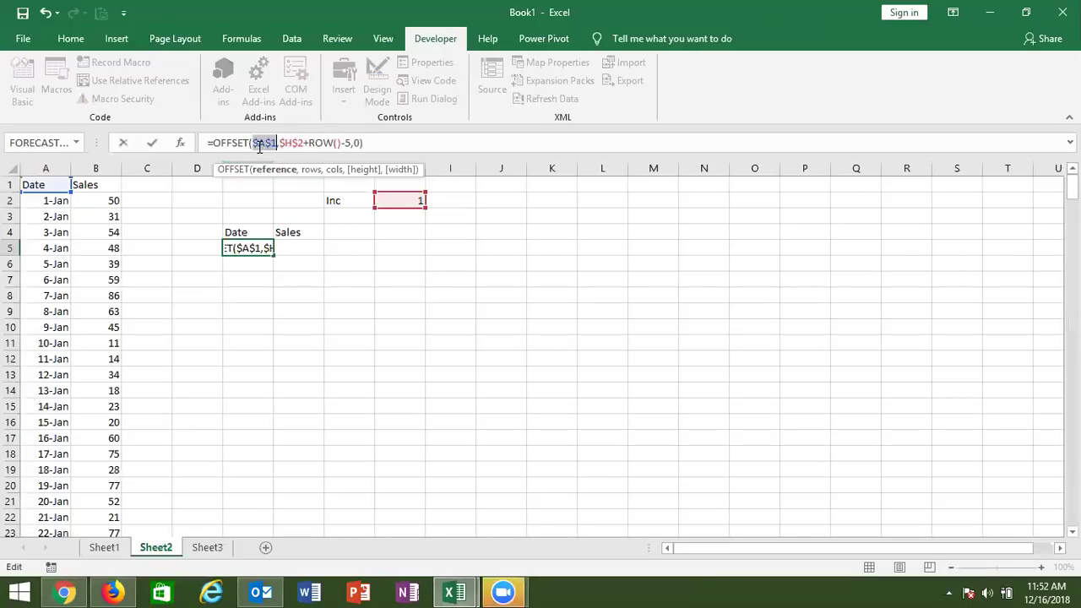
pyautogui.press('Return')
# - Fill the date formula down column E and remove the extra date in E20
pyautogui.press('Up')
pyautogui.hotkey('shift', 'Down')
pyautogui.hotkey('shift', 'Down')
pyautogui.hotkey('shift', 'Down')
pyautogui.hotkey('shift', 'Down')
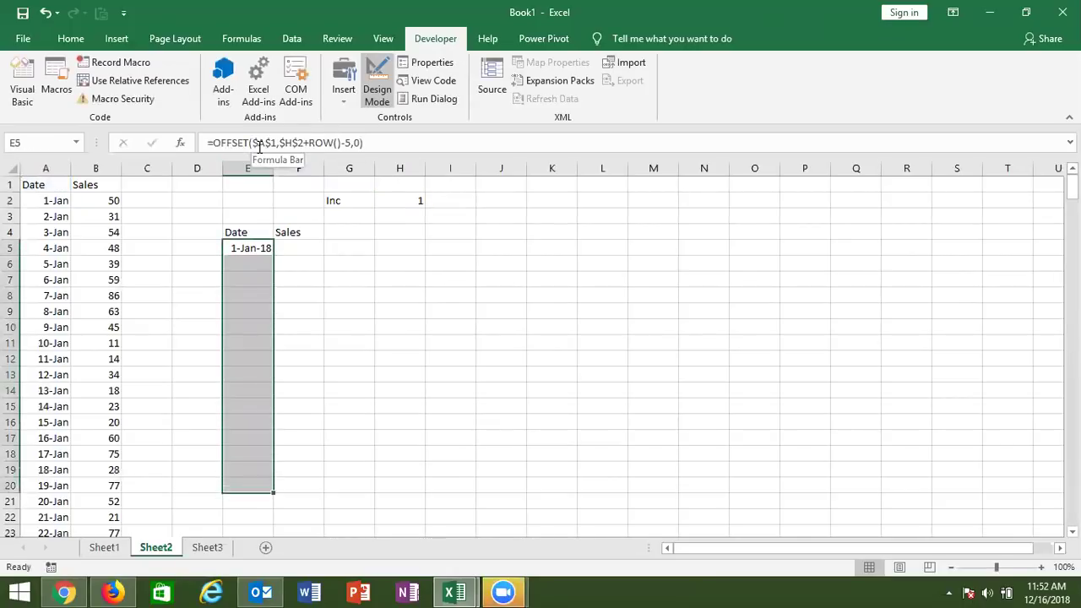
pyautogui.hotkey('ctrl', 'd')
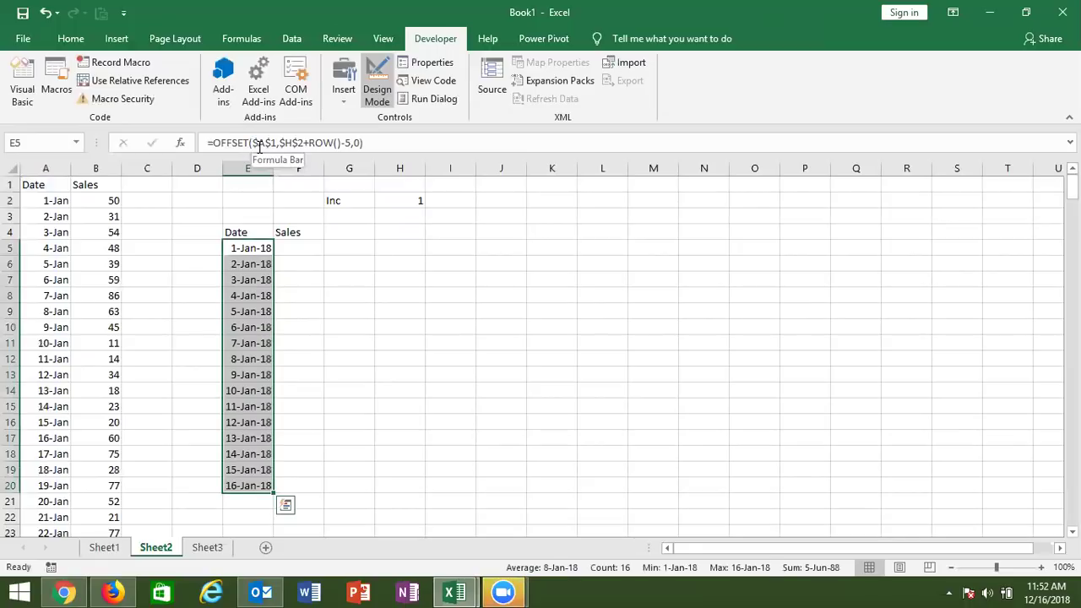
pyautogui.press('Down')
pyautogui.press('Down')
pyautogui.press('Down')
pyautogui.press('Down')
pyautogui.press('Down')
pyautogui.press('Down')
pyautogui.press('Down')
pyautogui.press('Down')
pyautogui.press('Down')
pyautogui.press('Up')
pyautogui.press('Up')
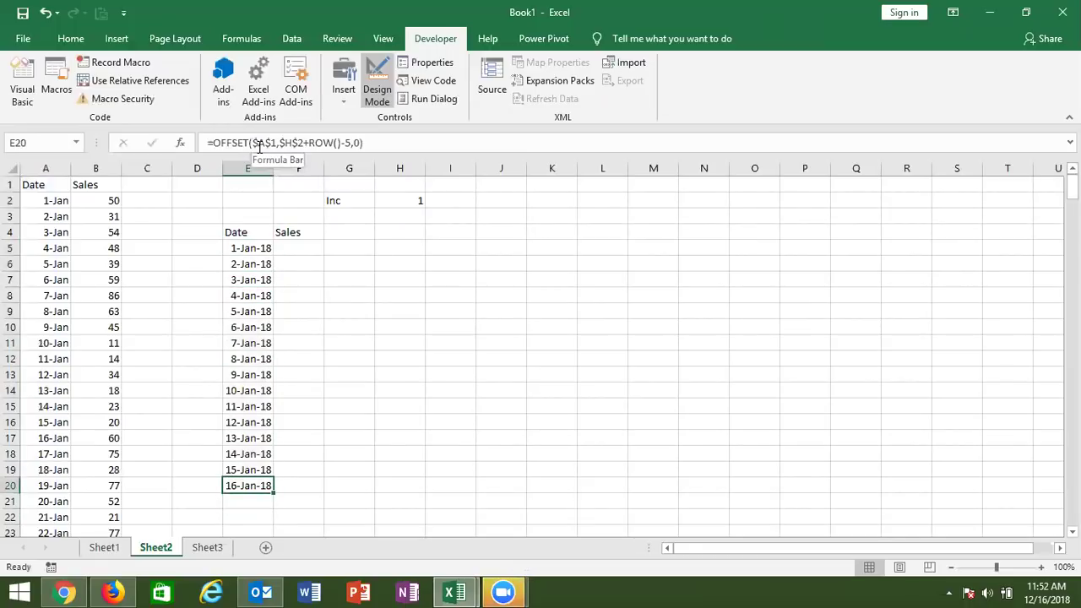
# - Copy the date formulas in E5:E19 across into column F
pyautogui.hotkey('ctrl', 'Up')
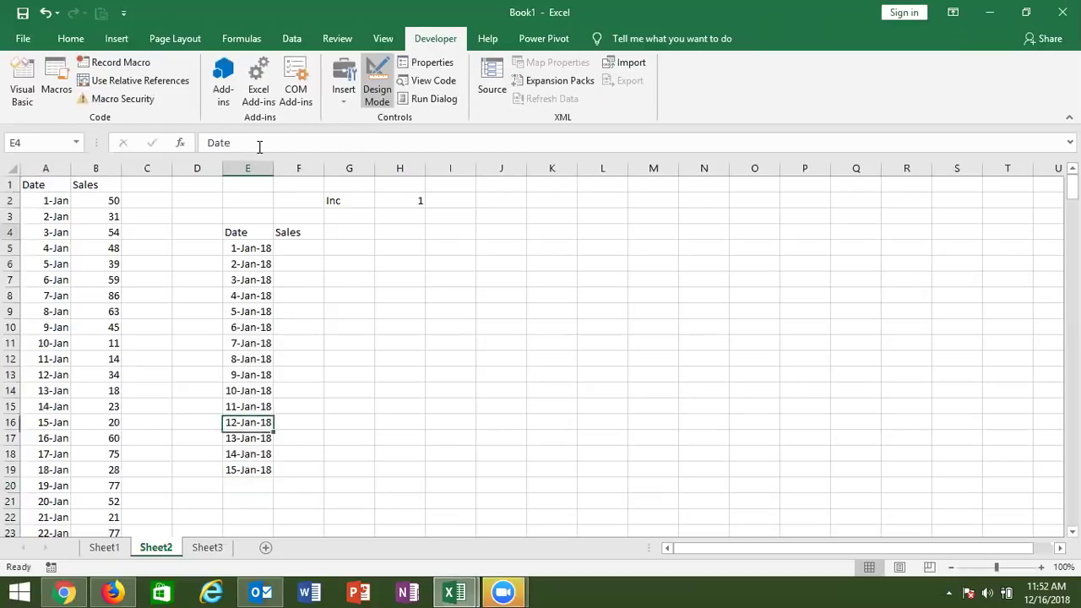
pyautogui.press('Down')
pyautogui.hotkey('ctrl', 'shift', 'Right')
pyautogui.hotkey('ctrl', 'Left')
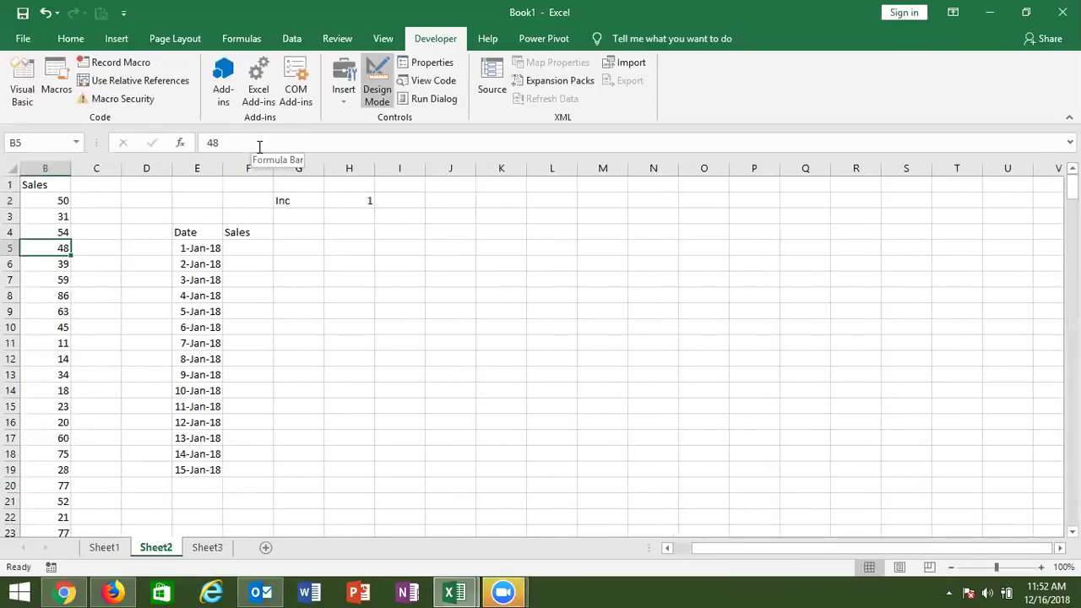
pyautogui.press('Right')
pyautogui.press('Right')
pyautogui.press('Right')
pyautogui.hotkey('ctrl', 'shift', 'Down')
pyautogui.hotkey('shift', 'Right')
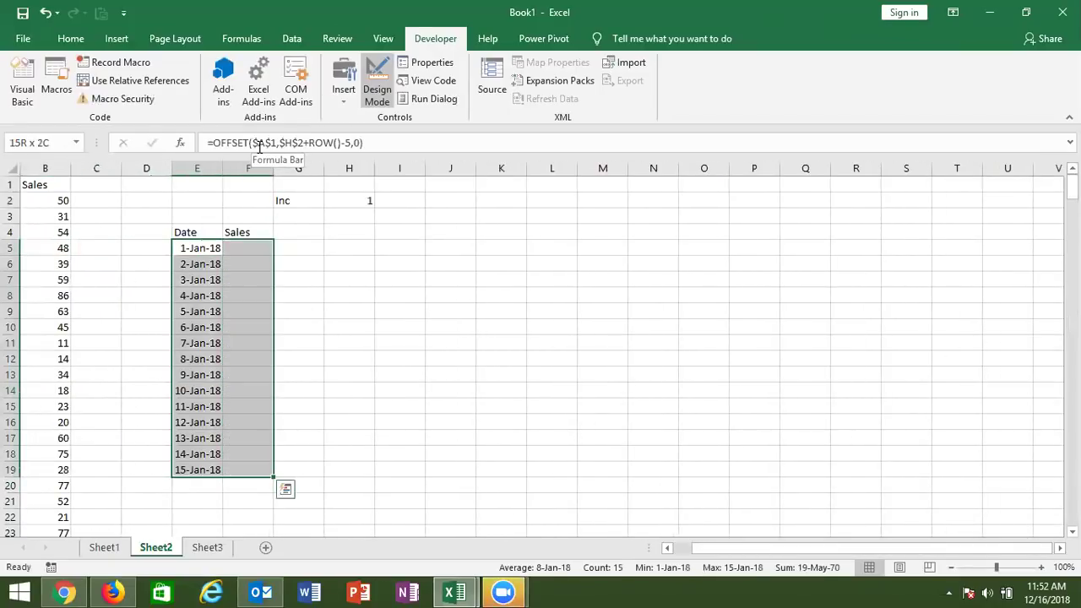
pyautogui.hotkey('ctrl', 'r')
pyautogui.press('Up')
pyautogui.press('Right')
pyautogui.press('Down')
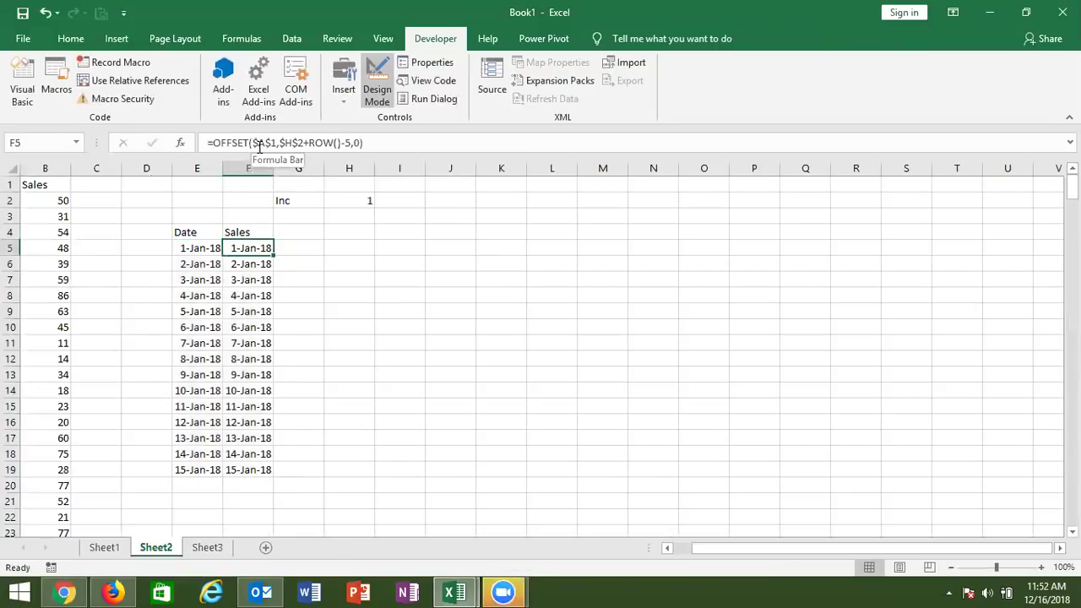
# - Change F5 to =OFFSET($A$1,$H$2+ROW()-5,1) and fill it down to F19
pyautogui.click(352, 143)
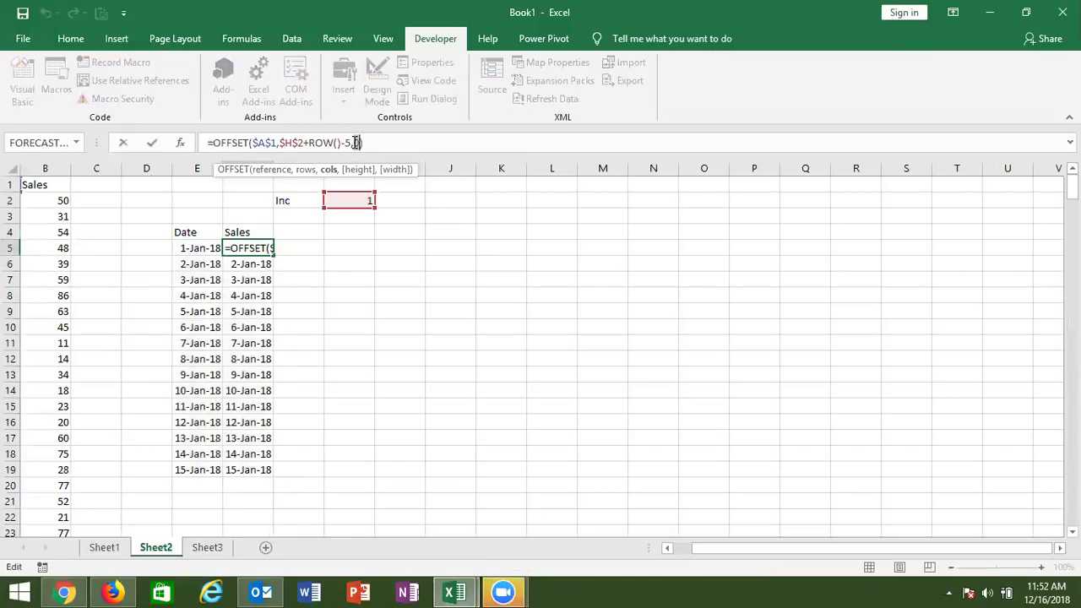
pyautogui.write('1')
pyautogui.press('Return')
pyautogui.press('Up')
pyautogui.hotkey('ctrl', 'shift', 'Down')
pyautogui.hotkey('ctrl', 'd')
# - Format the Sales values as plain numbers and select the table E4:F19
pyautogui.hotkey('ctrl', 'shift', '`')
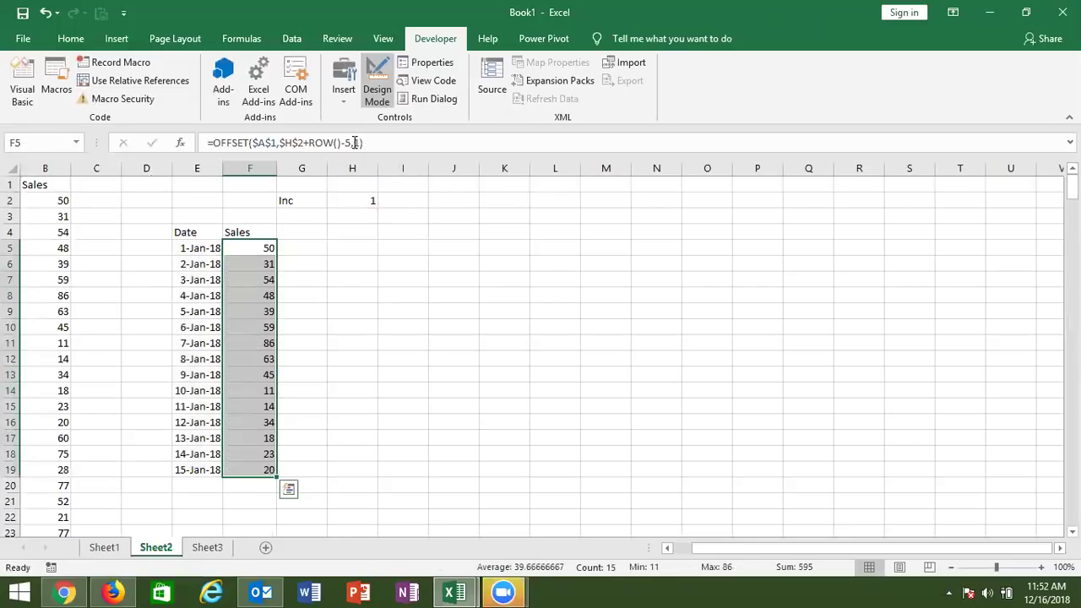
pyautogui.press('Up')
pyautogui.press('Left')
pyautogui.hotkey('shift', 'Right')
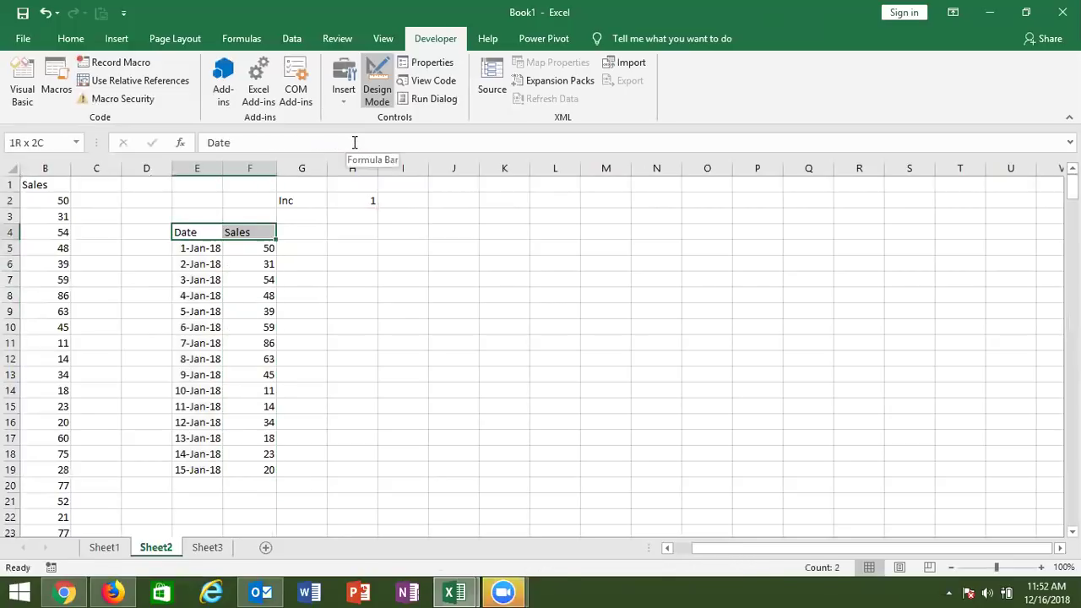
pyautogui.hotkey('ctrl', 'shift', 'Down')
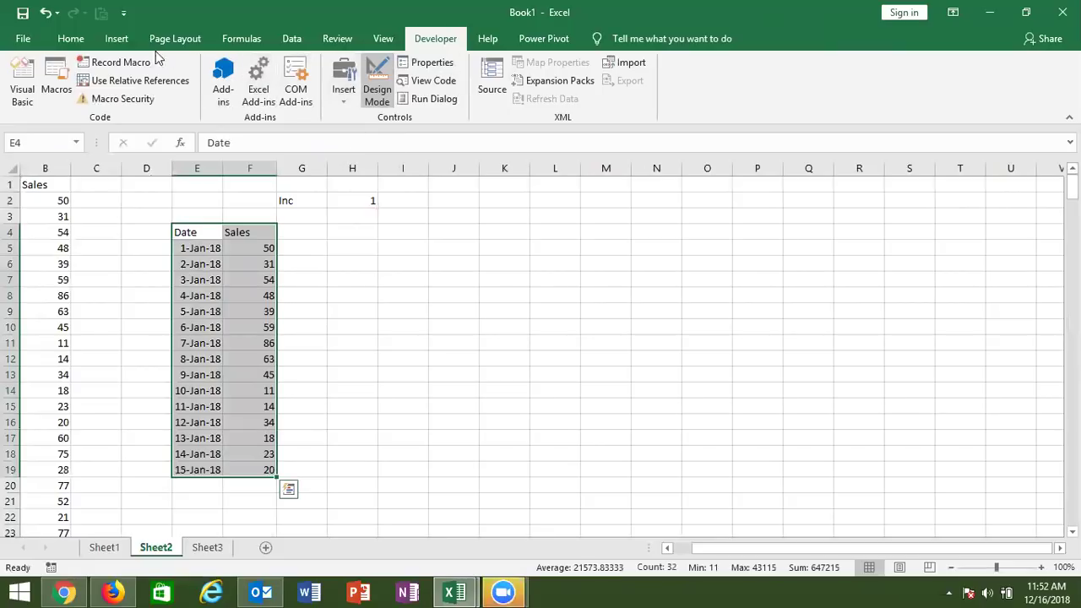
# - Insert a Line with Markers chart of Sales and widen it beside the table
pyautogui.click(116, 38)
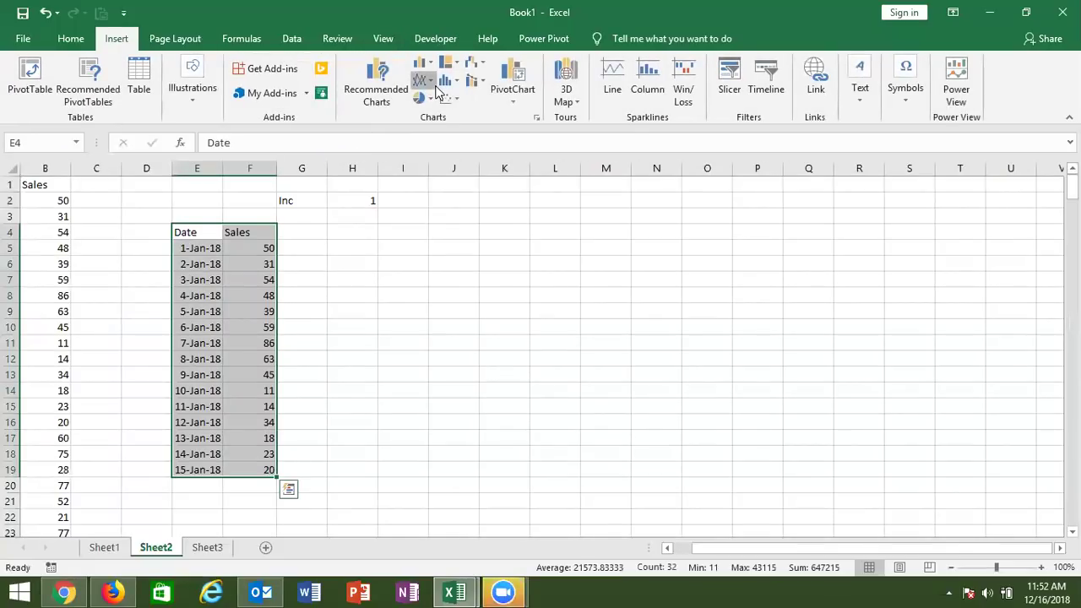
pyautogui.click(422, 80)
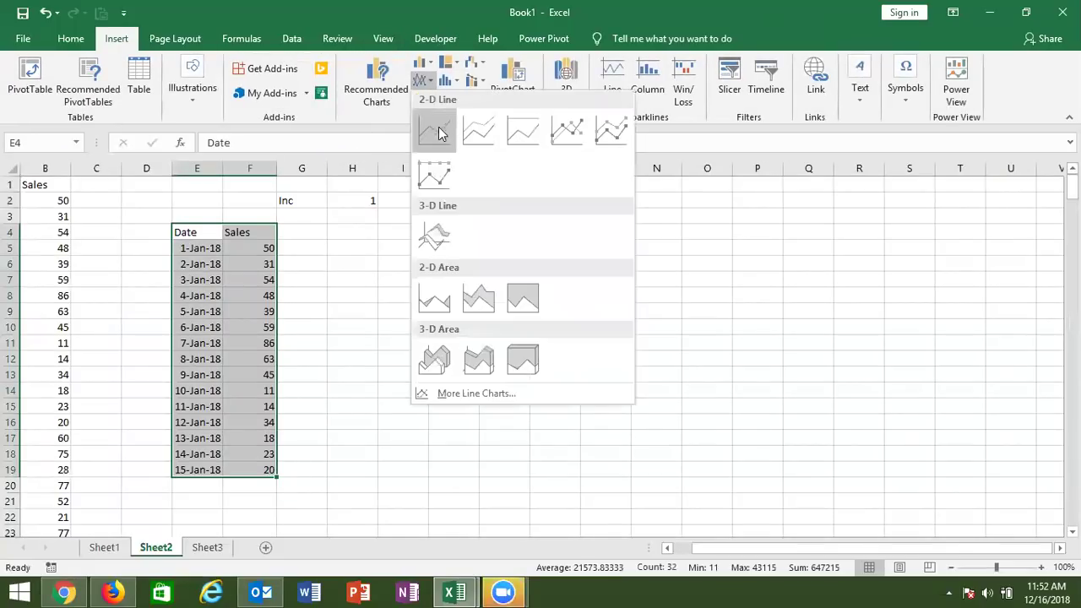
pyautogui.click(563, 127)
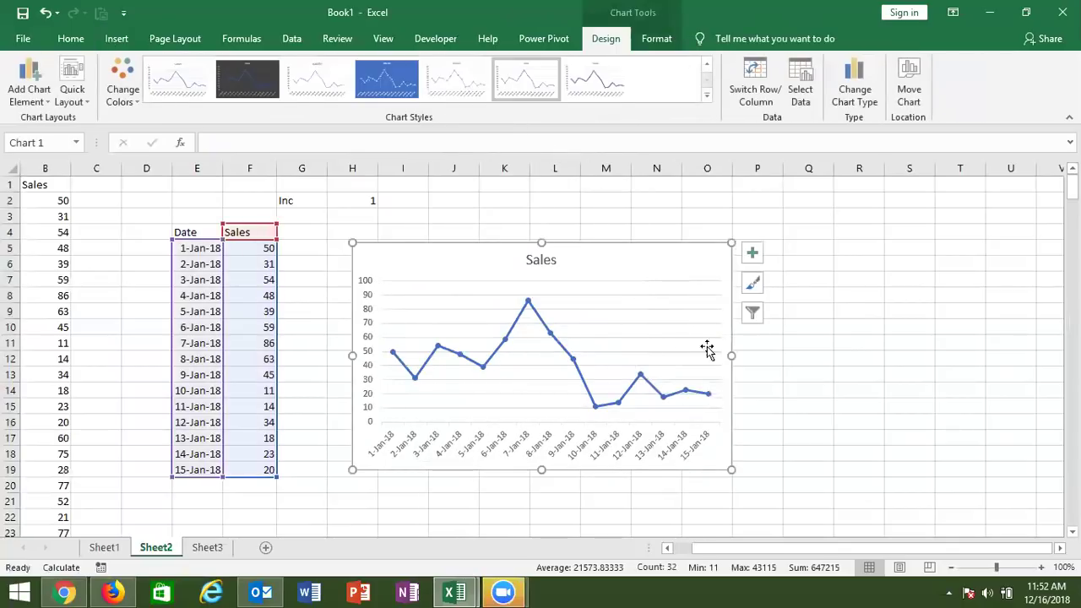
pyautogui.moveTo(731, 355); pyautogui.dragTo(1049, 356)
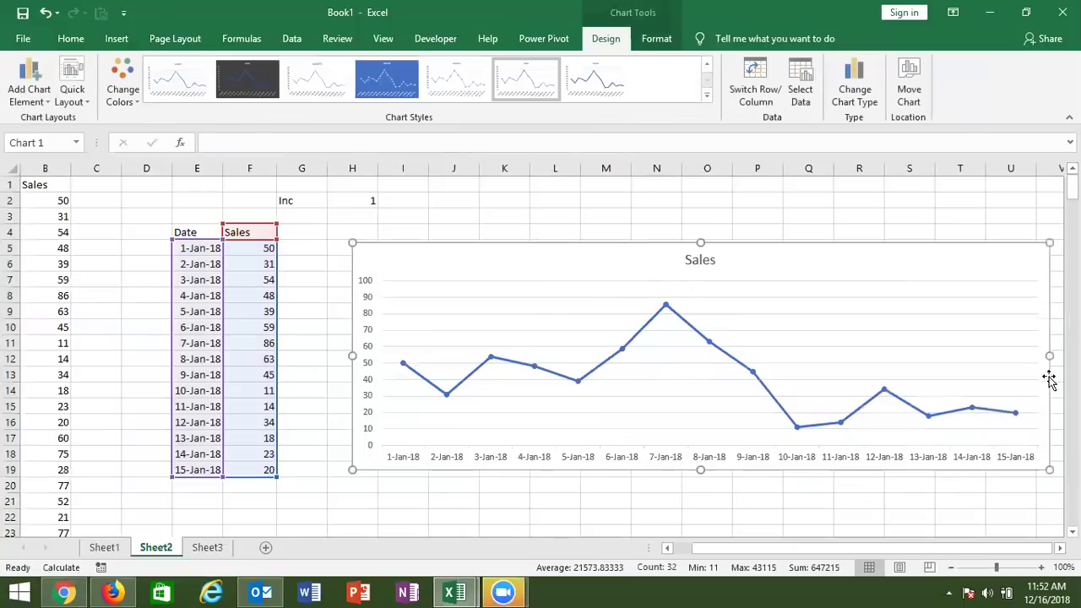
pyautogui.moveTo(353, 355); pyautogui.dragTo(291, 355)
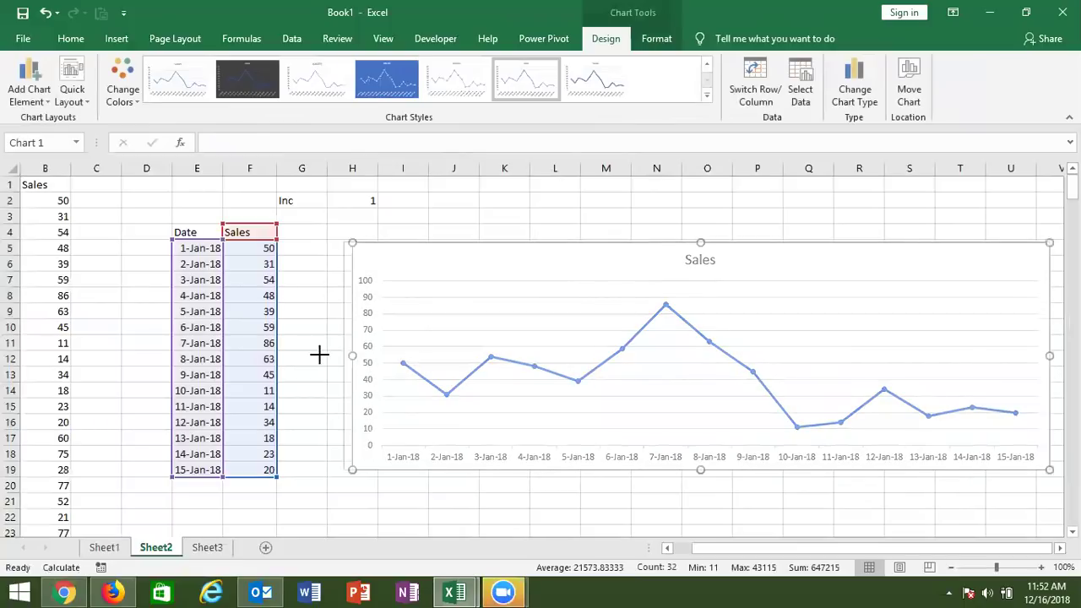
# - Deselect the chart and open the Developer Insert gallery of controls
pyautogui.click(435, 530)
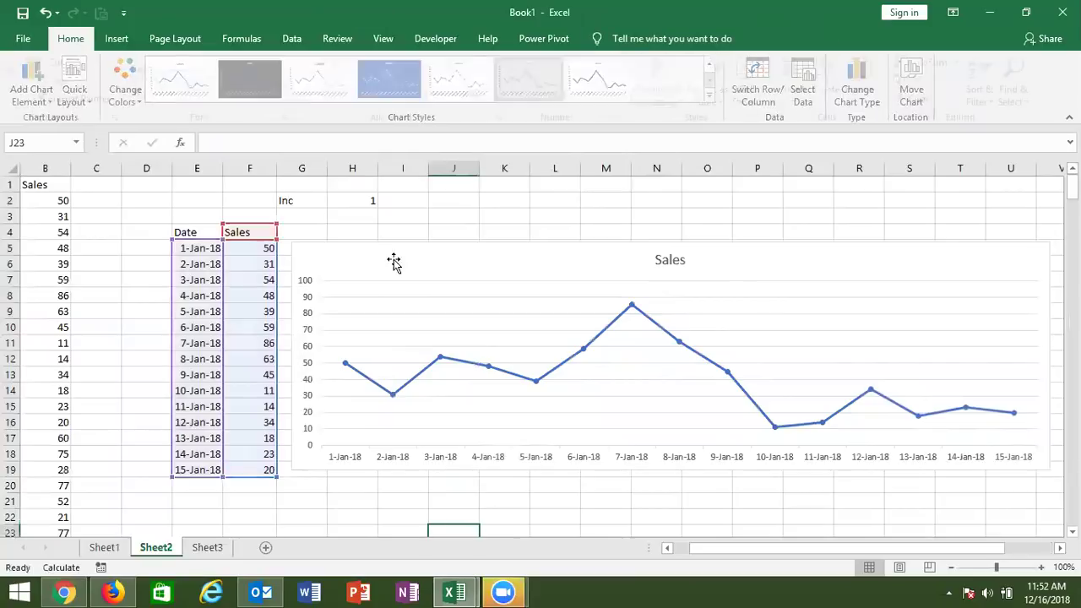
pyautogui.click(435, 39)
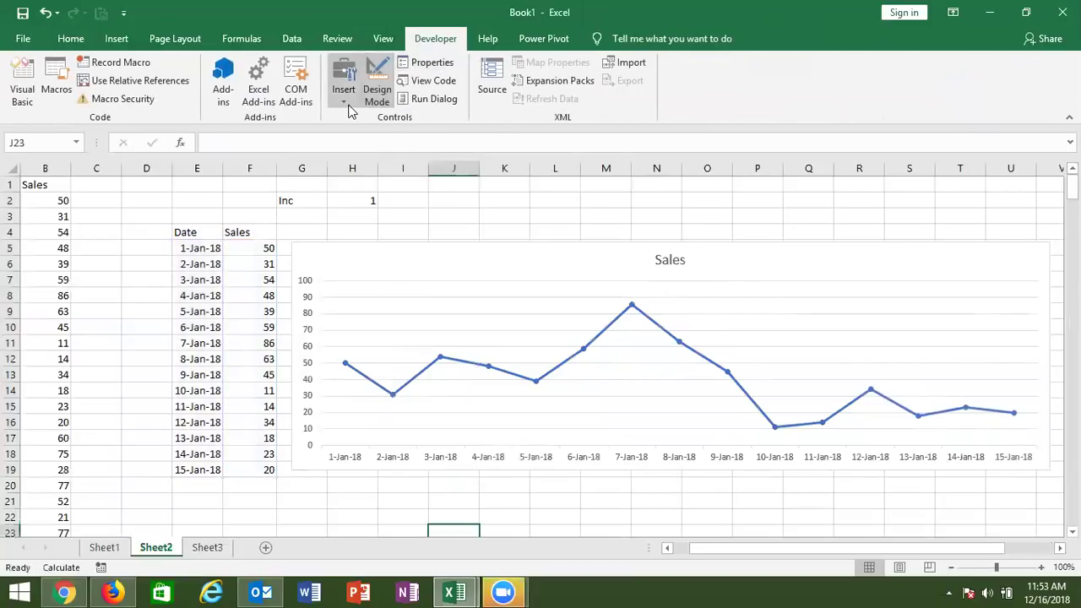
pyautogui.click(344, 97)
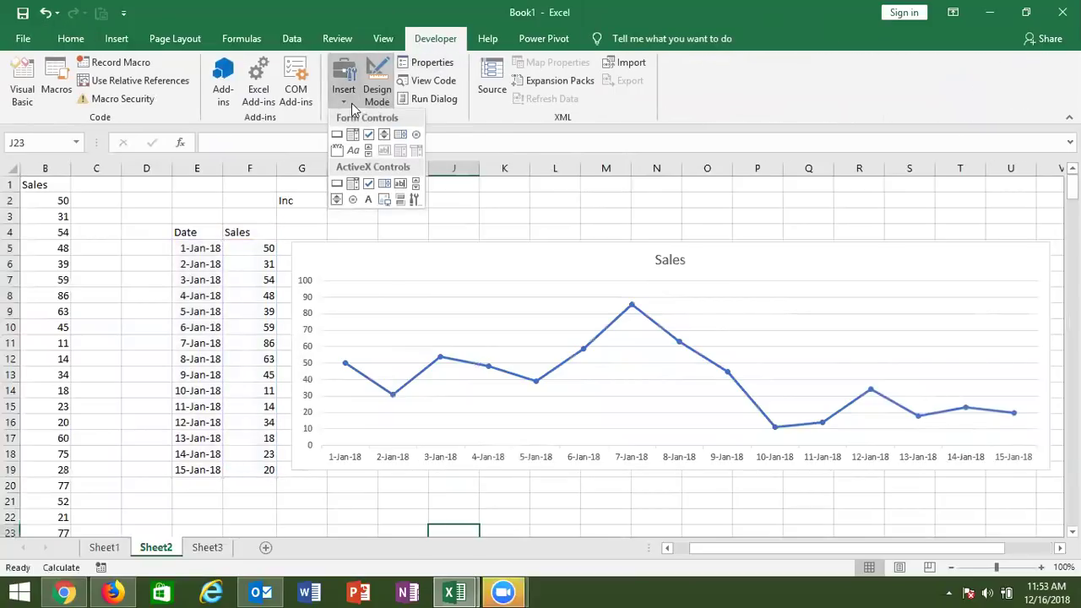
# - Draw an ActiveX toggle button over J2:L3 and set its caption to Start
pyautogui.click(401, 199)
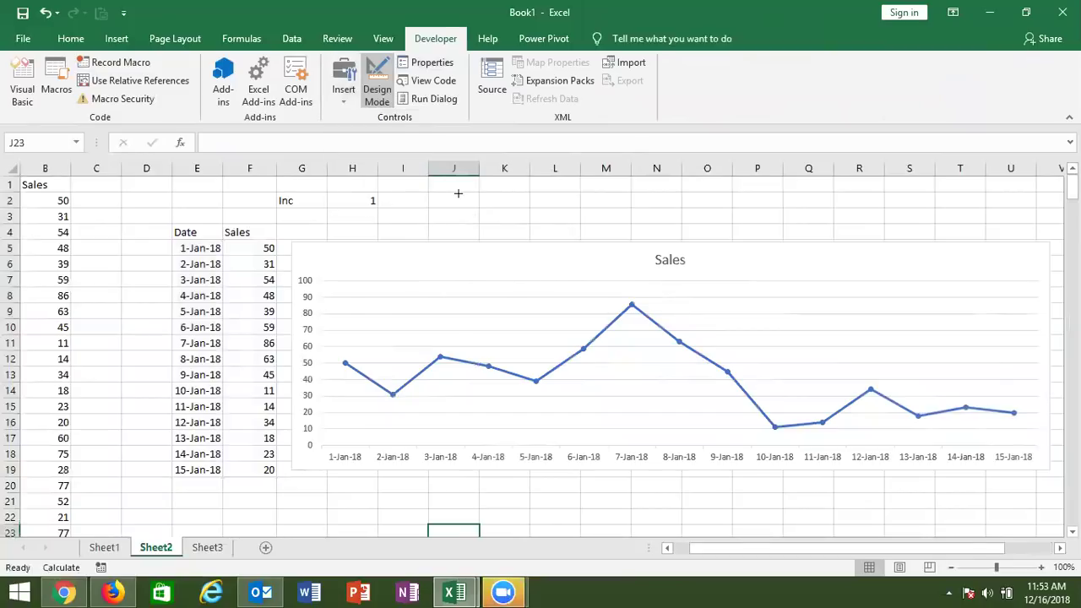
pyautogui.moveTo(446, 191); pyautogui.dragTo(596, 221)
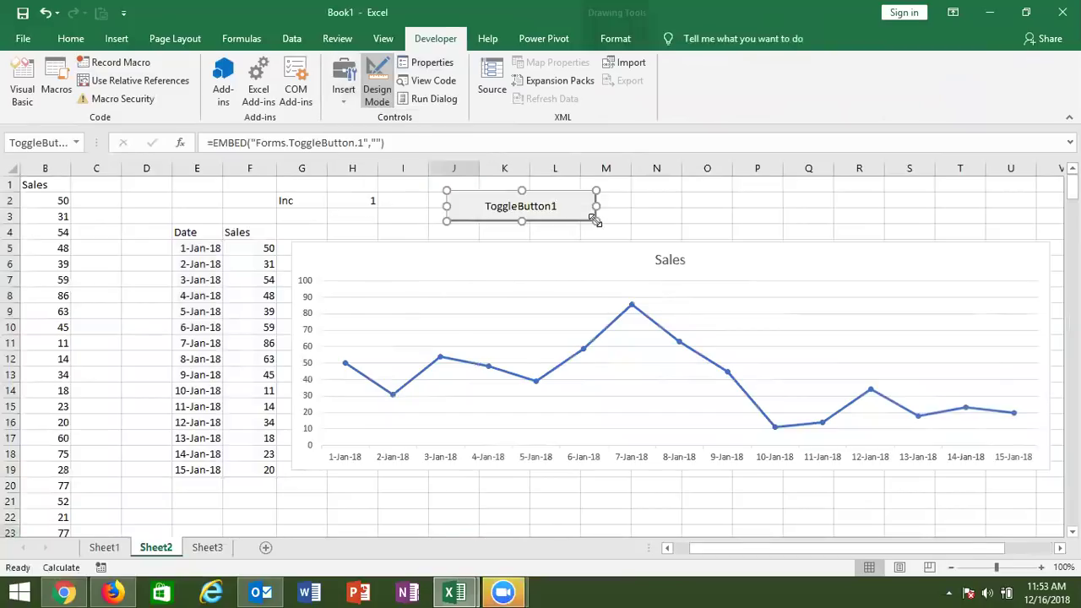
pyautogui.rightClick(519, 207)
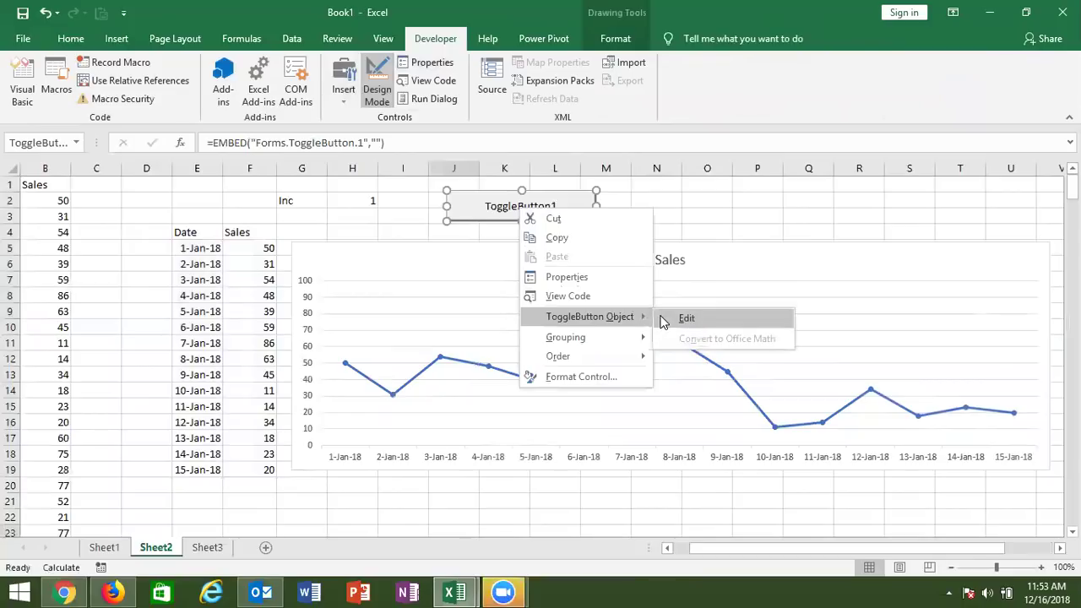
pyautogui.click(671, 317)
pyautogui.hotkey('ctrl', 'a')
pyautogui.press('BackSpace')
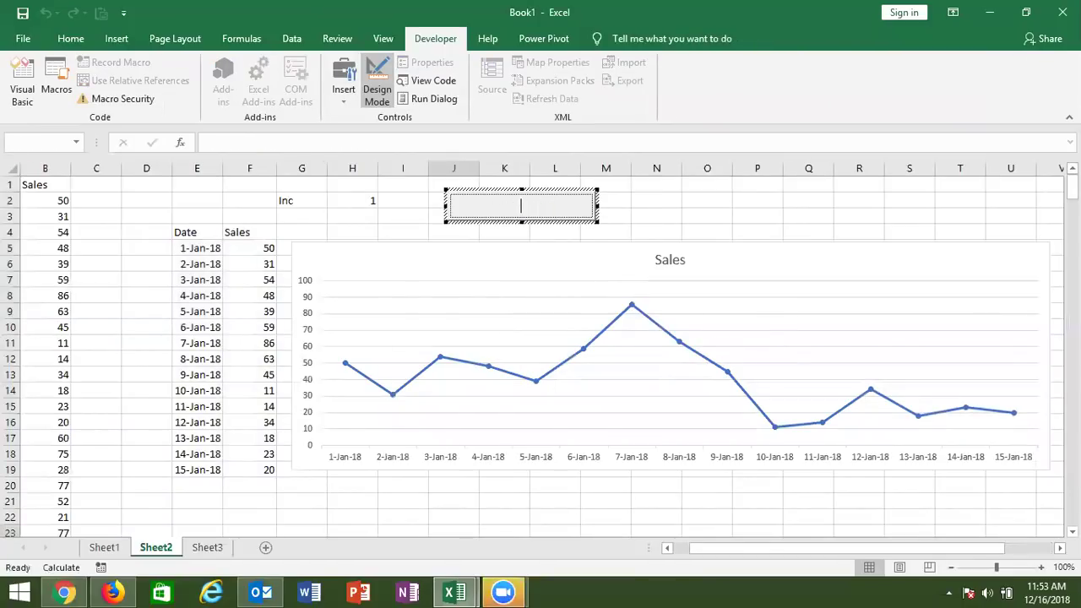
pyautogui.write('tart')
pyautogui.click(689, 226)
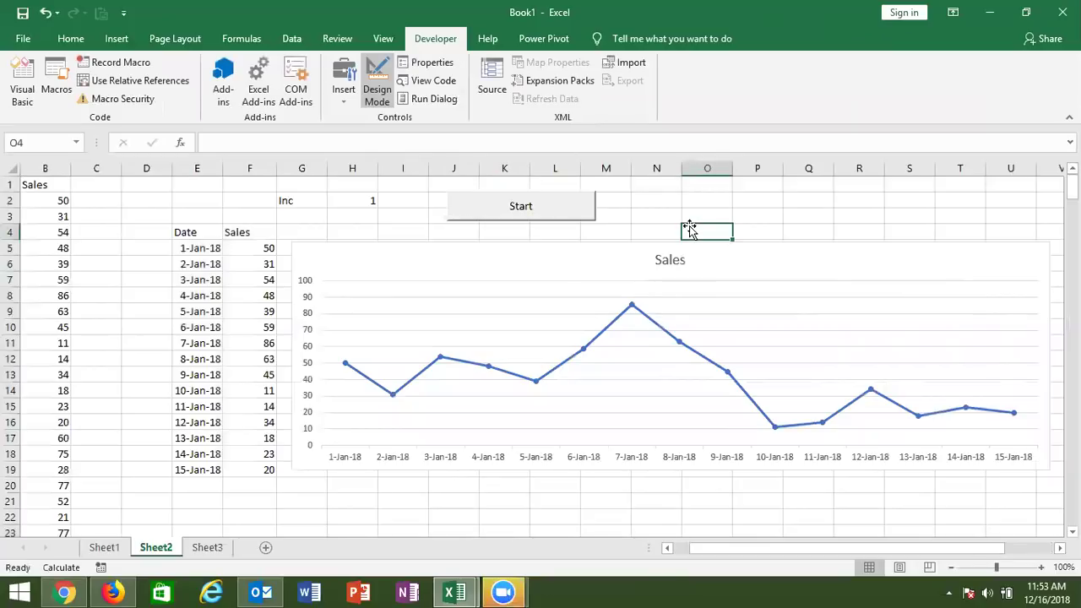
pyautogui.doubleClick(594, 214)
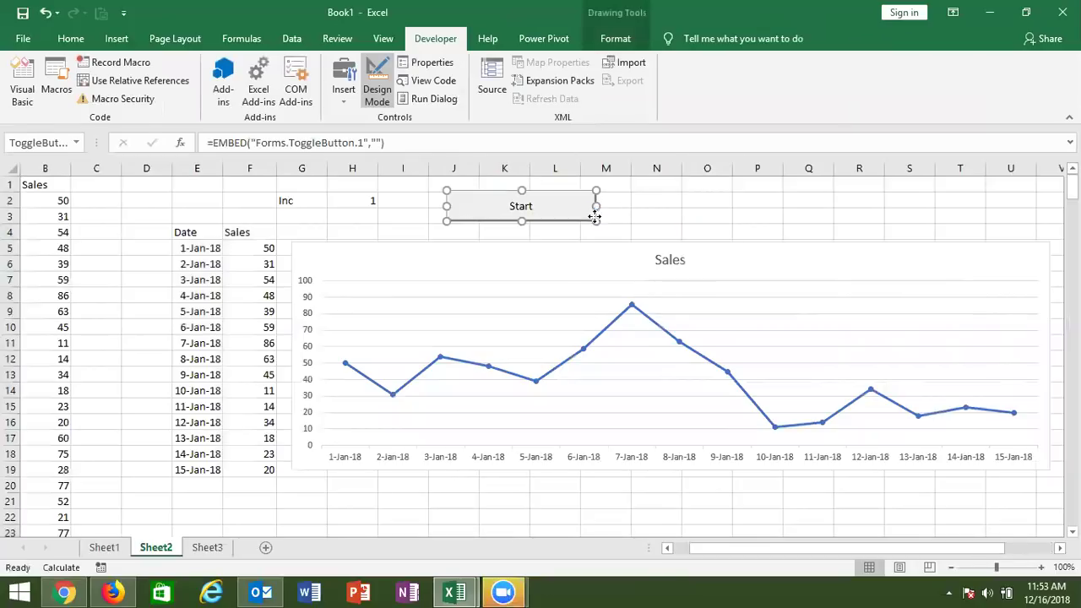
# - Start the click code with an If testing whether Sheet2.ToggleButton1.Value is True
pyautogui.press('Return')
pyautogui.press('Return')
pyautogui.press('Return')
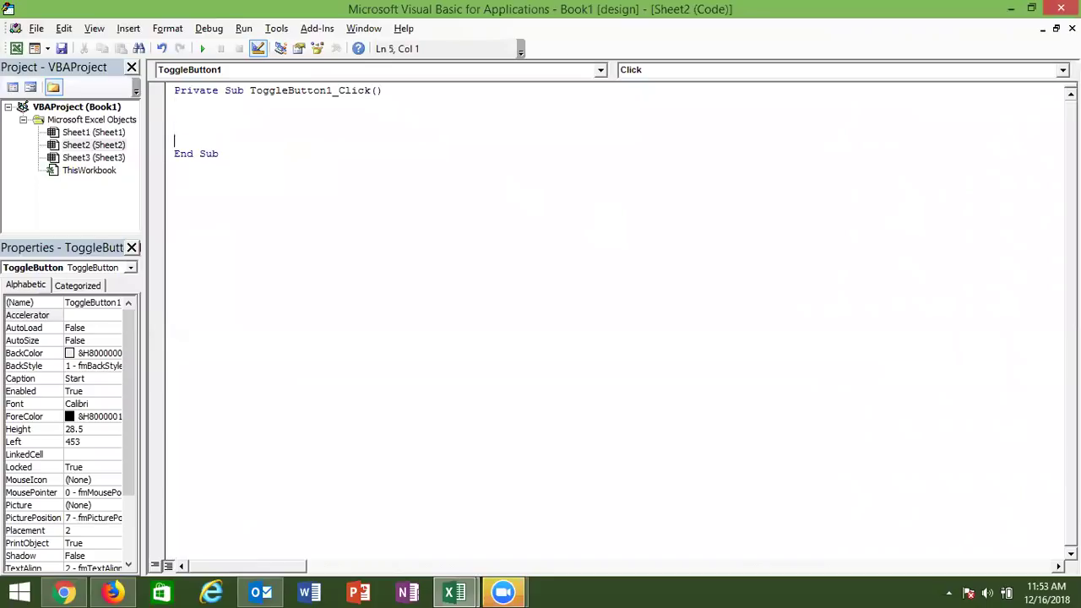
pyautogui.write('if')
pyautogui.write('e.')
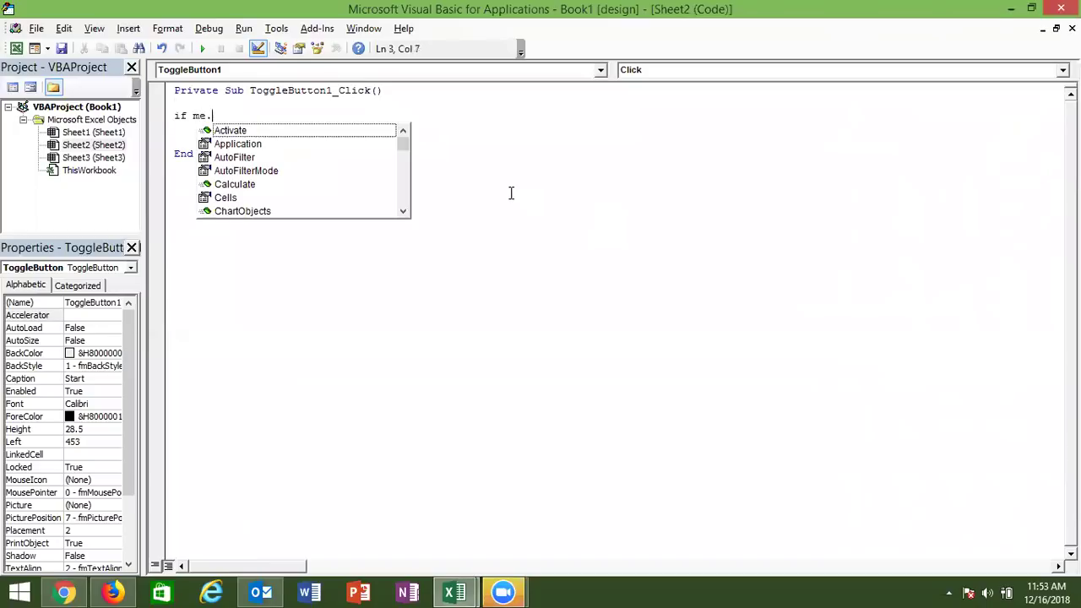
pyautogui.write('t')
pyautogui.press('BackSpace')
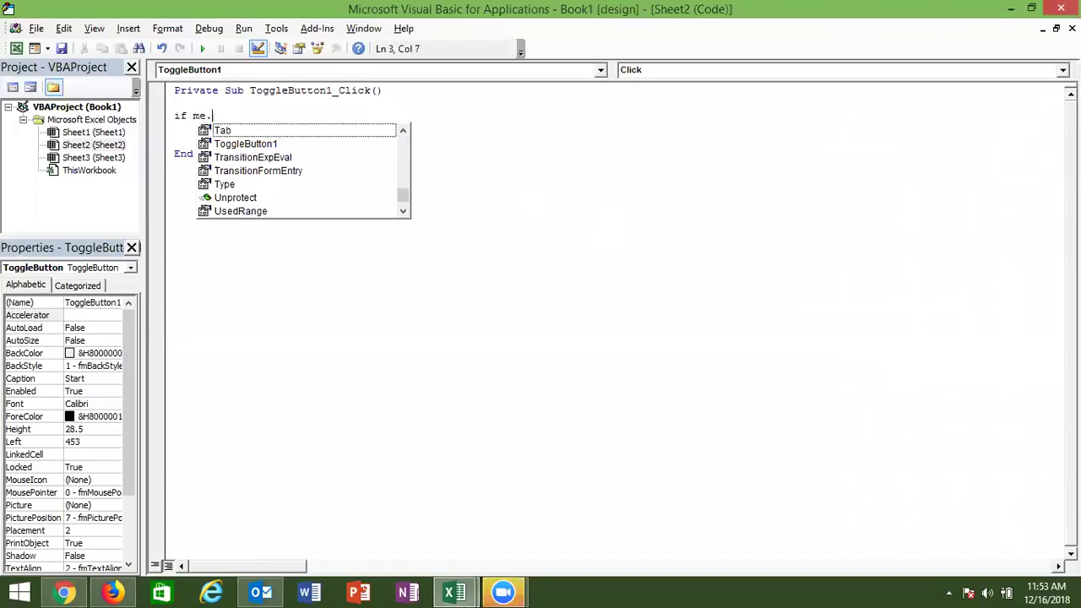
pyautogui.press('BackSpace')
pyautogui.press('BackSpace')
pyautogui.press('BackSpace')
pyautogui.write('heet2.')
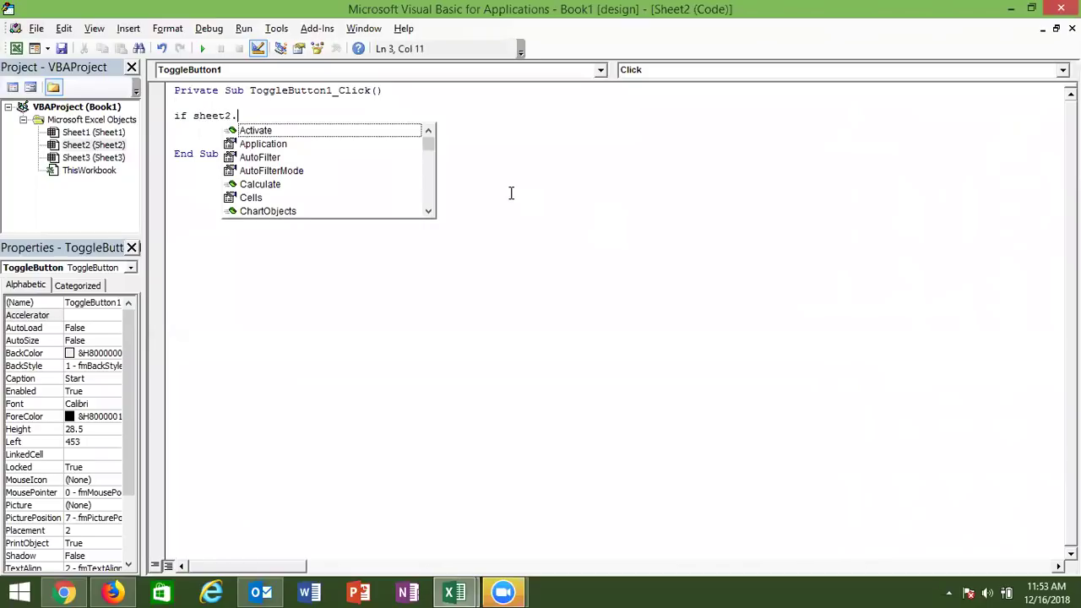
pyautogui.write('to')
pyautogui.press('Tab')
pyautogui.write('.v')
pyautogui.press('Tab')
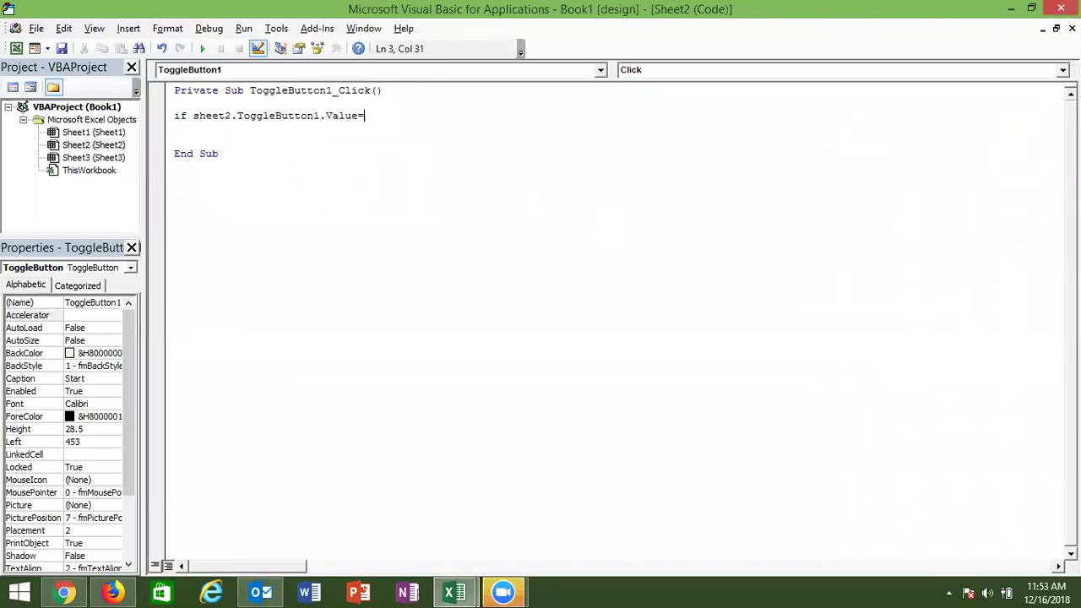
pyautogui.write('true')
pyautogui.write(' then')
pyautogui.press('Return')
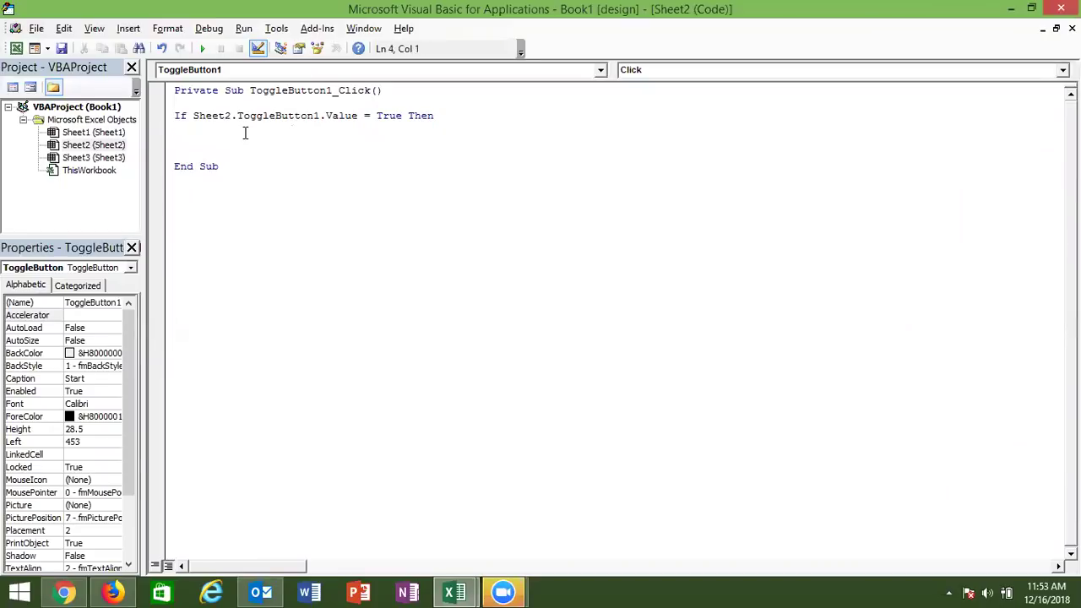
# - In the If branch, set Sheet2.ToggleButton1.Caption = "Stop"
pyautogui.write('sheet')
pyautogui.write('2.tp')
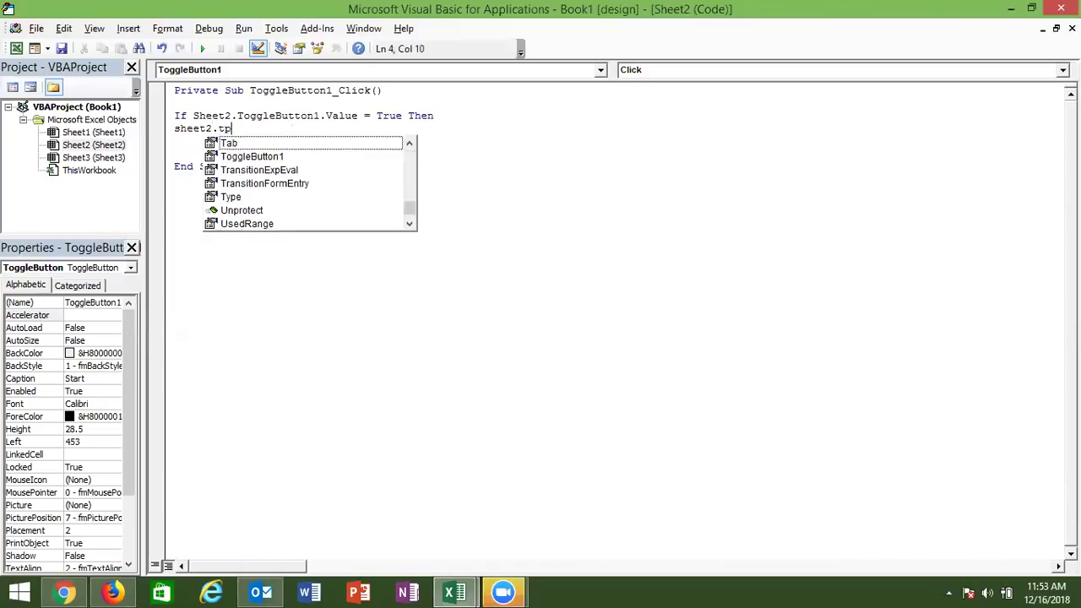
pyautogui.press('BackSpace')
pyautogui.write('o')
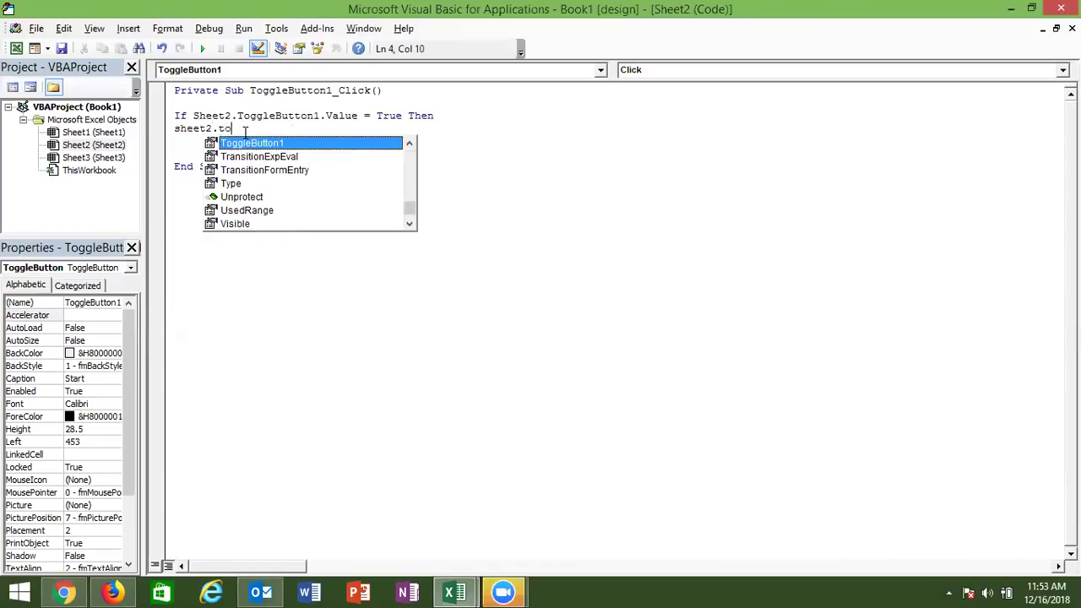
pyautogui.press('Tab')
pyautogui.write('.cp')
pyautogui.press('Tab')
pyautogui.write('= "St')
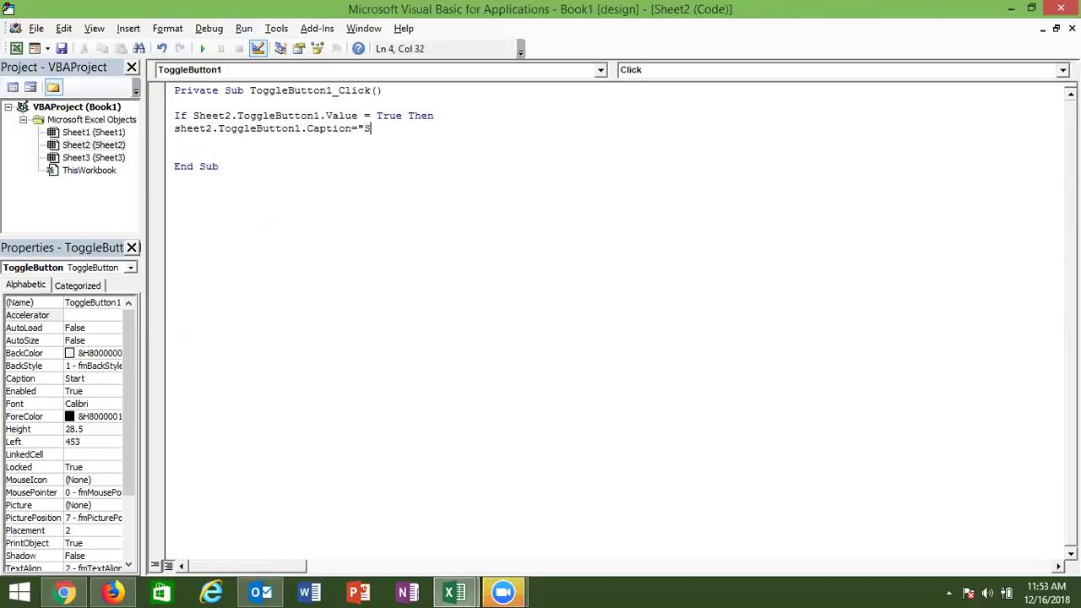
pyautogui.write('op')
pyautogui.write('"')
pyautogui.press('Return')
# - Add an Else branch setting the caption to "Start", close the block, and return to Excel
pyautogui.write('lse')
pyautogui.press('Return')
pyautogui.hotkey('shift', 'Down')
pyautogui.hotkey('ctrl', 'c')
pyautogui.press('Down')
pyautogui.hotkey('ctrl', 'v')
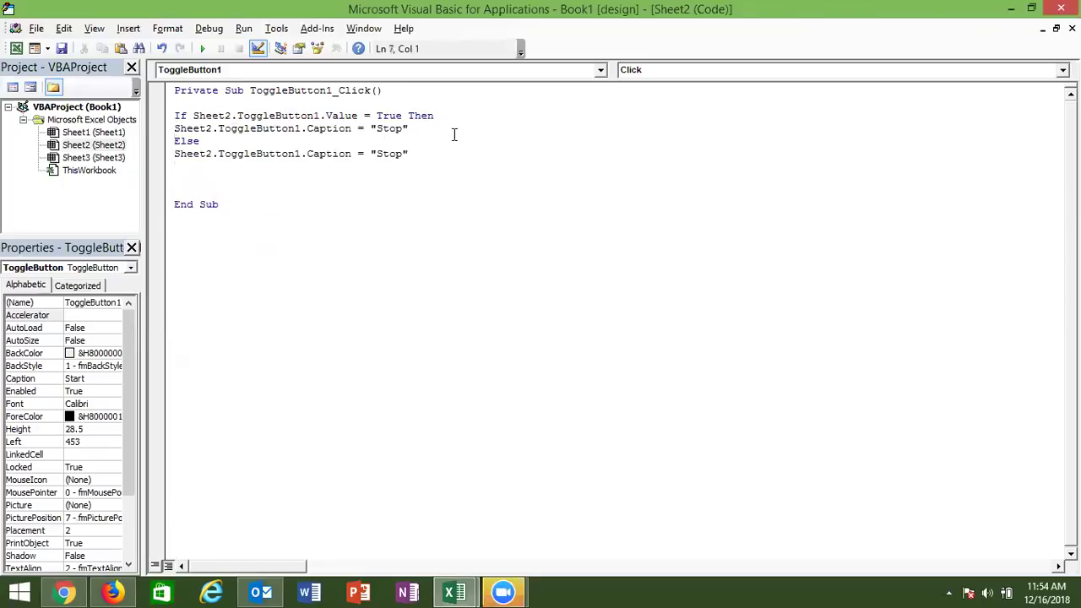
pyautogui.doubleClick(397, 153)
pyautogui.write('Start')
pyautogui.click(294, 159)
pyautogui.click(269, 163)
pyautogui.write('end')
pyautogui.press('Return')
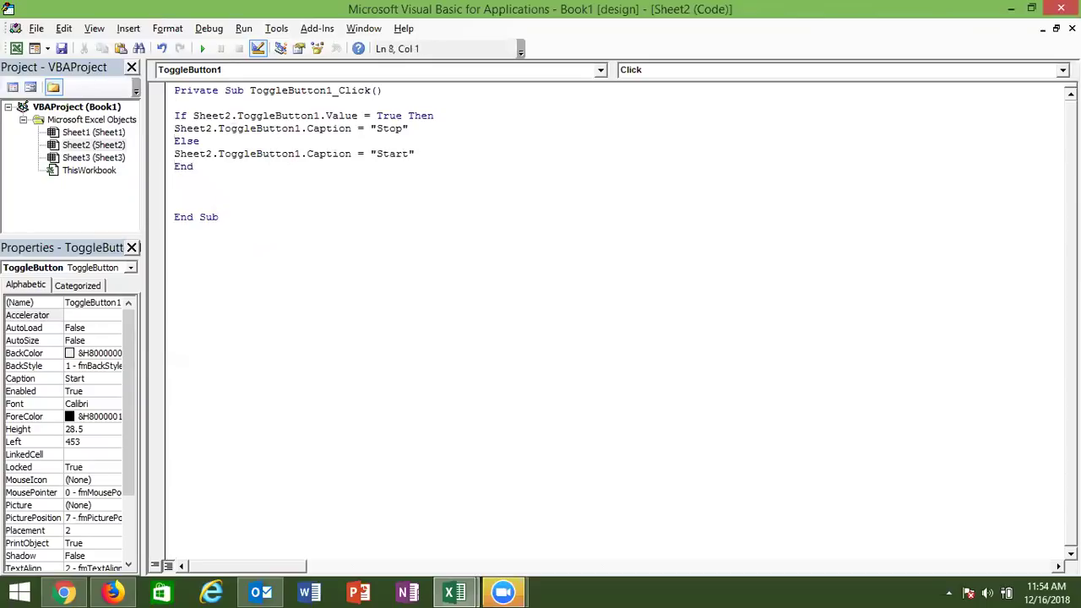
pyautogui.hotkey('alt', 'F11')
# - Test the button, dismiss the compile error, and fix the closing line to End If
pyautogui.click(377, 89)
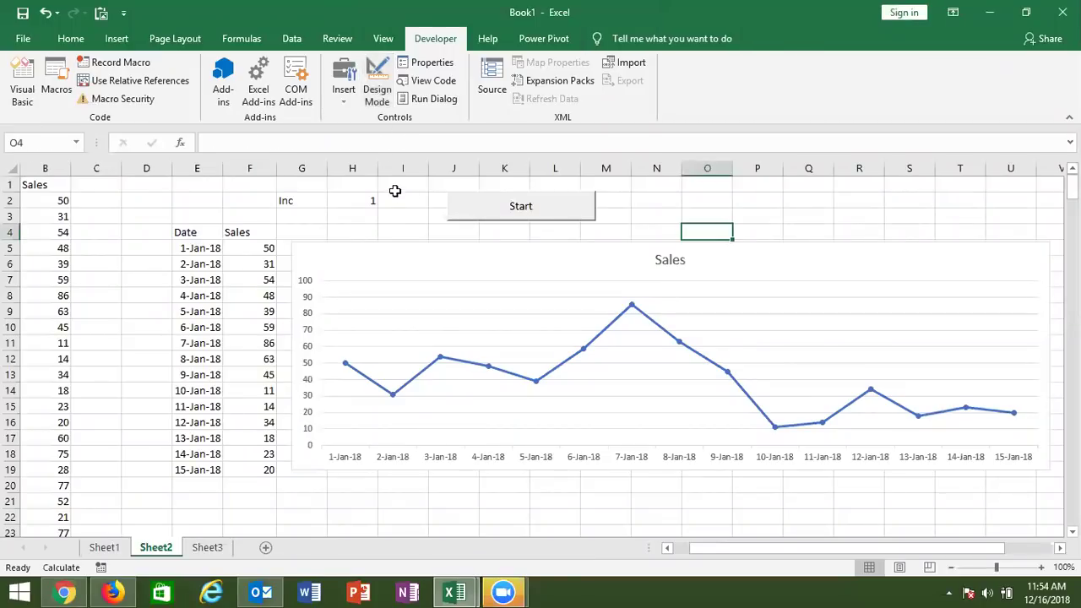
pyautogui.click(470, 204)
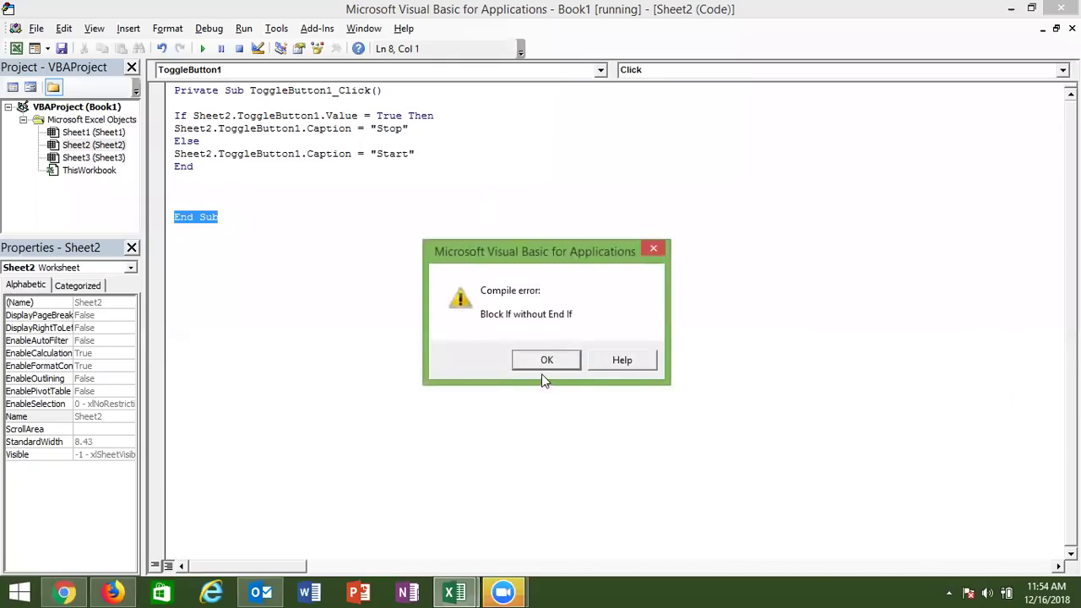
pyautogui.click(545, 362)
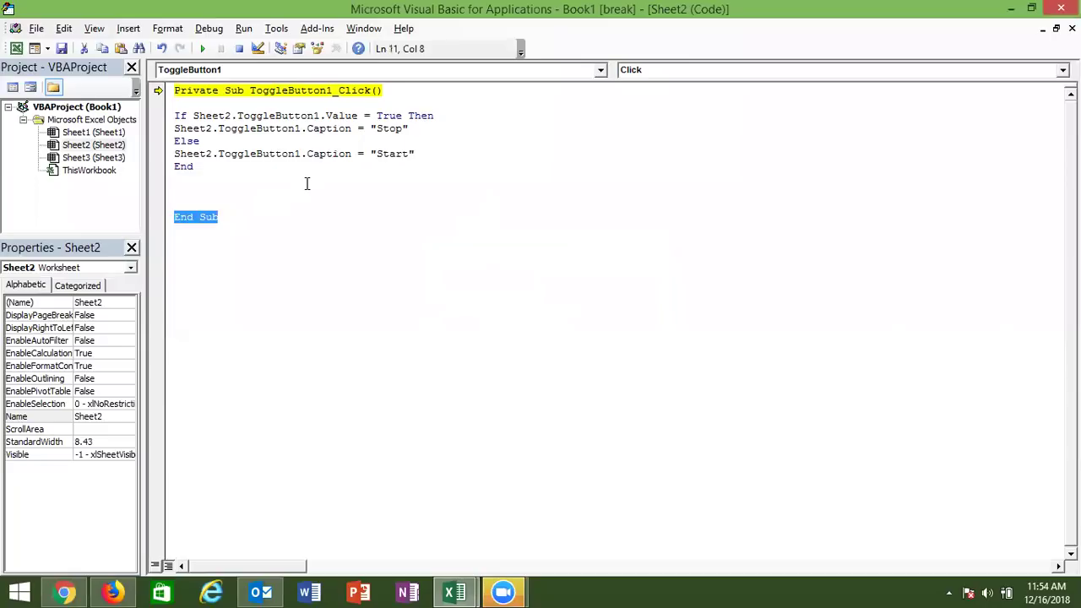
pyautogui.click(230, 166)
pyautogui.write('if')
# - Reset the paused code out of break mode and run ToggleButton1_Click again
pyautogui.click(246, 191)
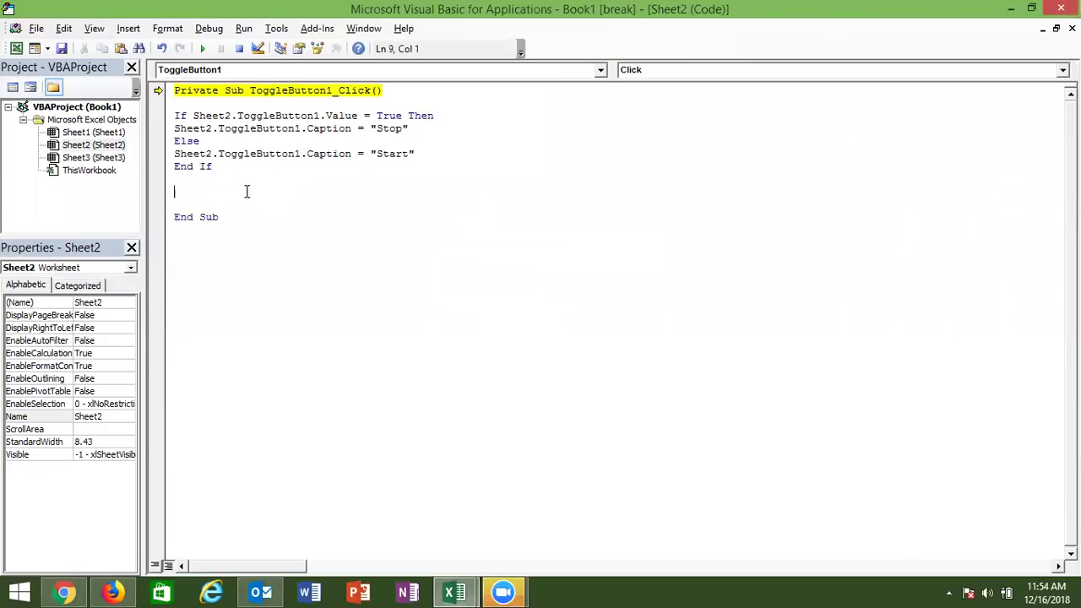
pyautogui.click(239, 49)
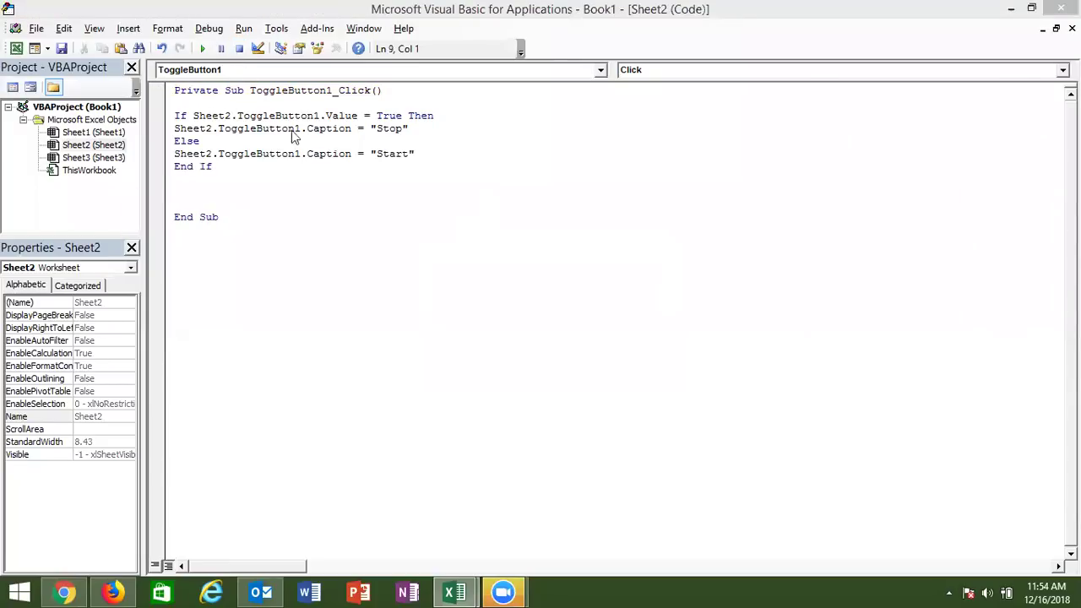
pyautogui.hotkey('alt', 'Tab')
pyautogui.click(204, 49)
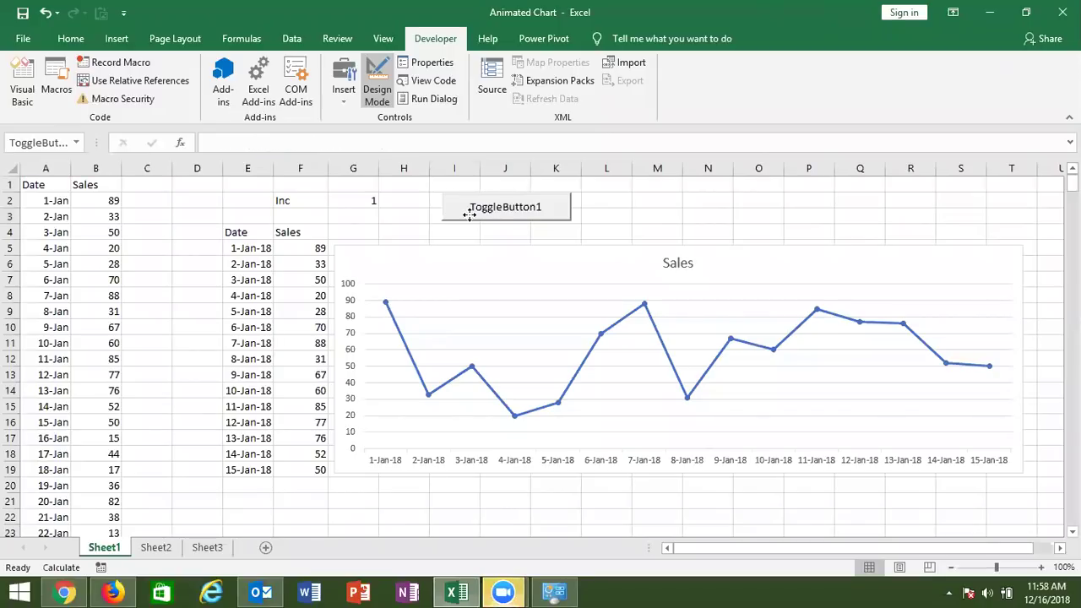
# - Replace ToggleButton1's default caption with Start and open its click procedure
pyautogui.click(470, 213)
pyautogui.rightClick(471, 216)
pyautogui.moveTo(538, 326)
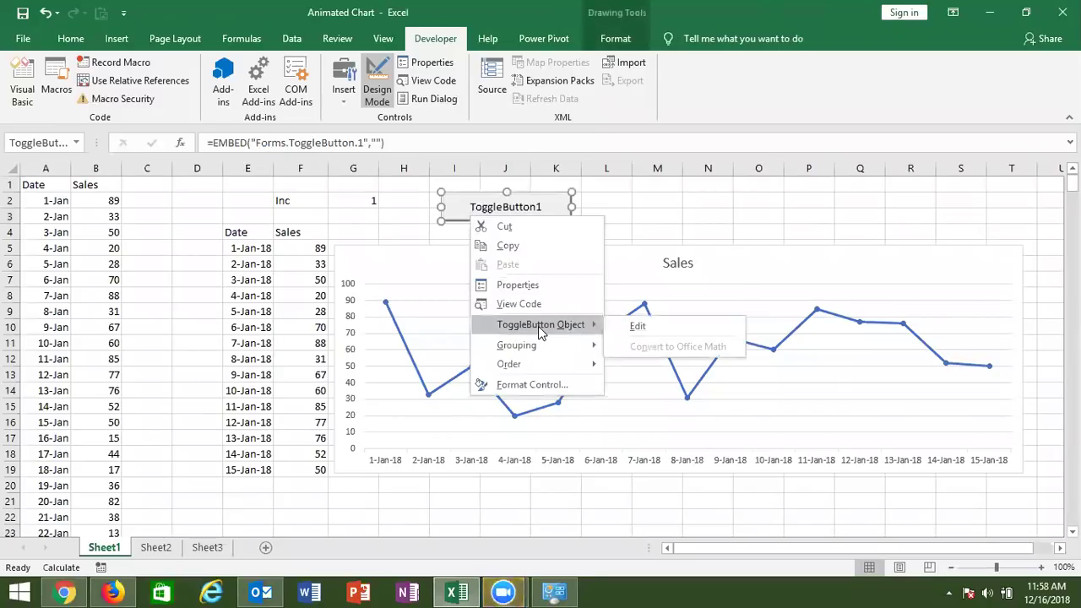
pyautogui.click(632, 329)
pyautogui.hotkey('ctrl', 'a')
pyautogui.press('BackSpace')
pyautogui.write('S')
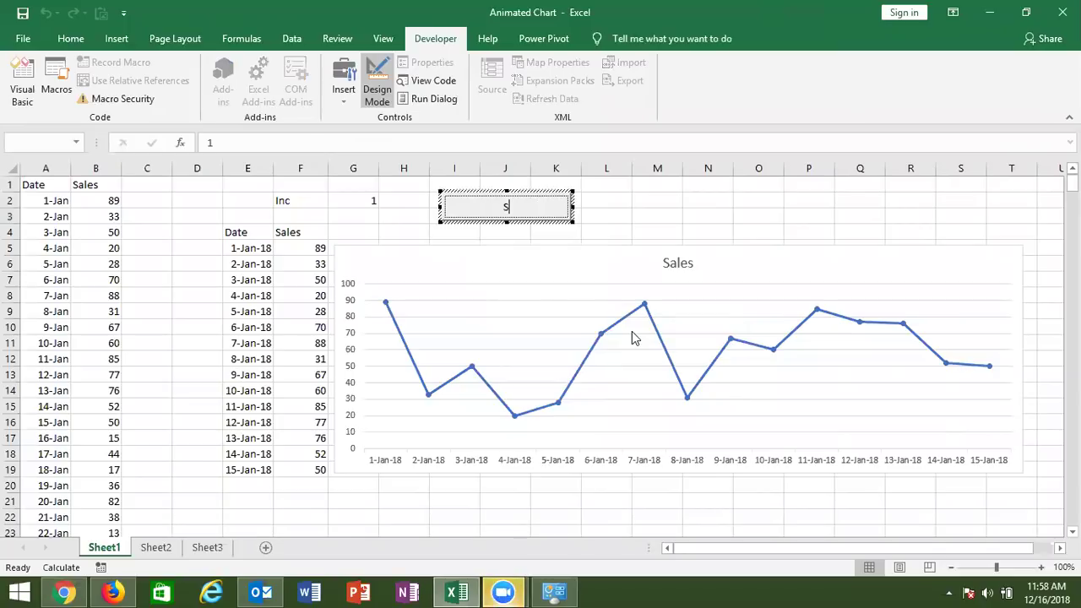
pyautogui.write('tart')
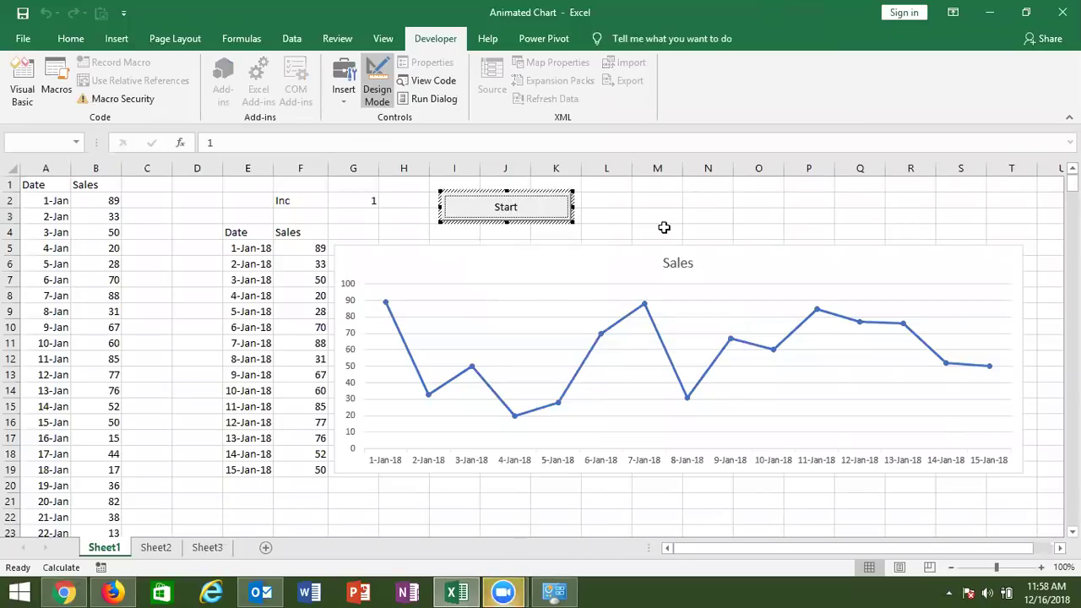
pyautogui.click(664, 230)
pyautogui.doubleClick(566, 214)
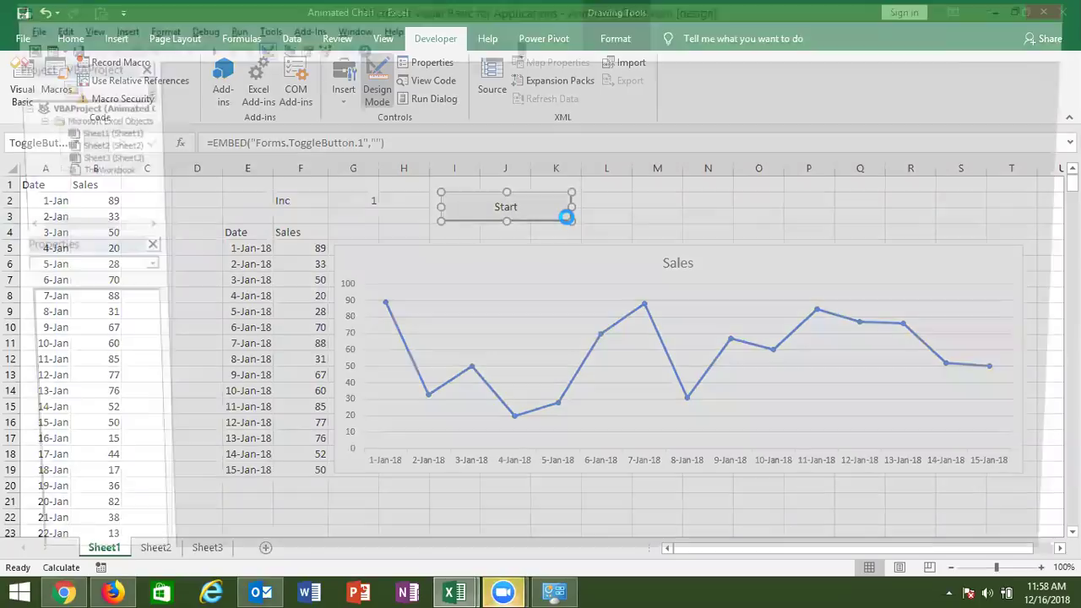
# - Add 'If Sheet1.ToggleButton1.Value = True Then' followed by a line setting the caption to "Stop"
pyautogui.press('Return')
pyautogui.press('Return')
pyautogui.press('Up')
pyautogui.write('if sheet1.ToggleBu')
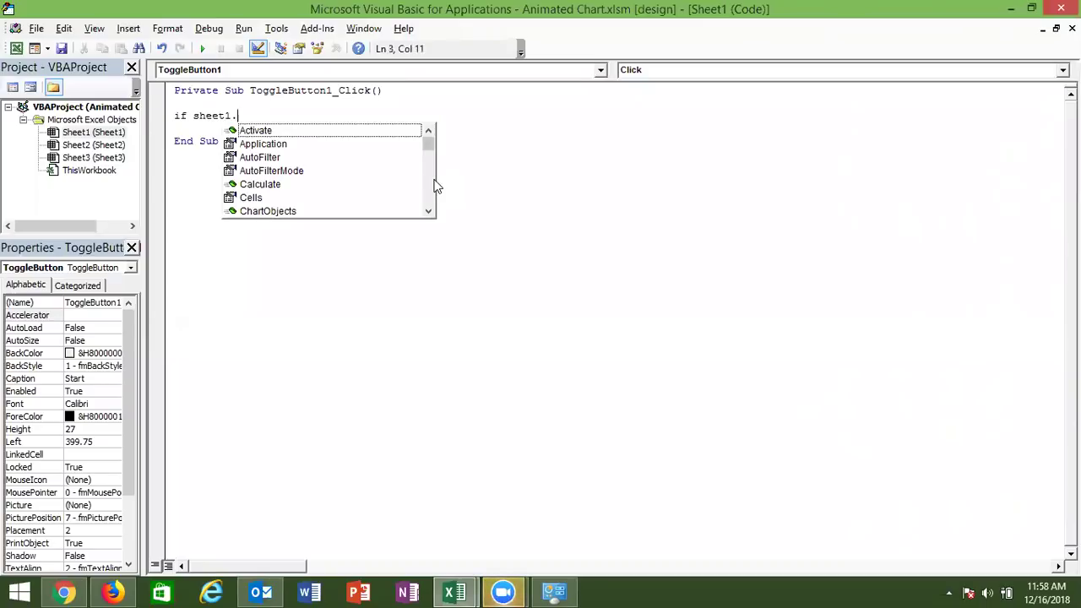
pyautogui.write('tto')
pyautogui.press('Tab')
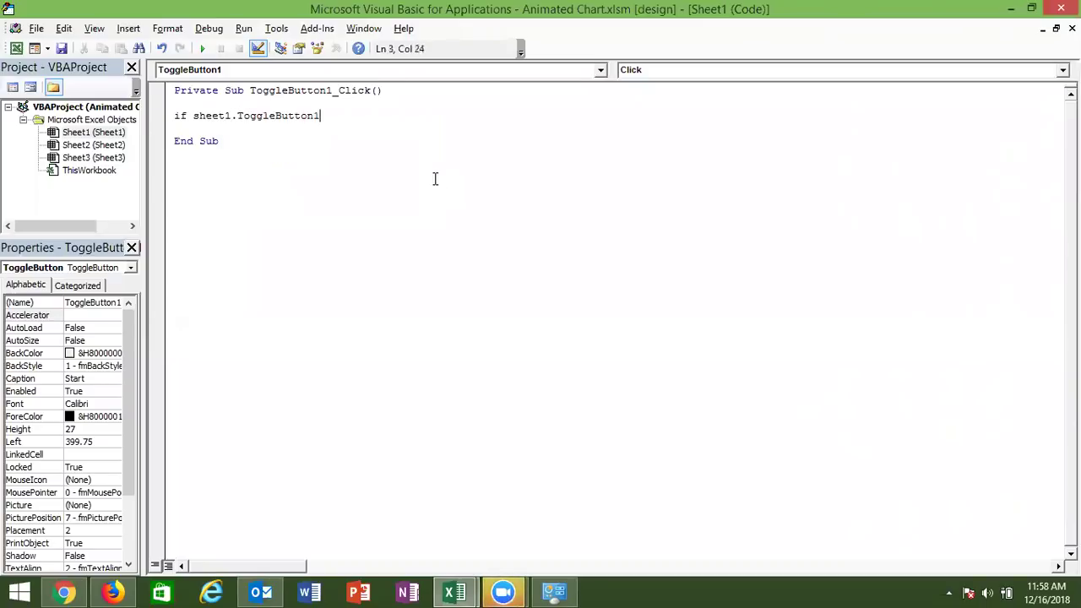
pyautogui.write('.v')
pyautogui.press('Tab')
pyautogui.write('=true th')
pyautogui.write('en')
pyautogui.press('Return')
pyautogui.write('sheet1.To')
pyautogui.press('Tab')
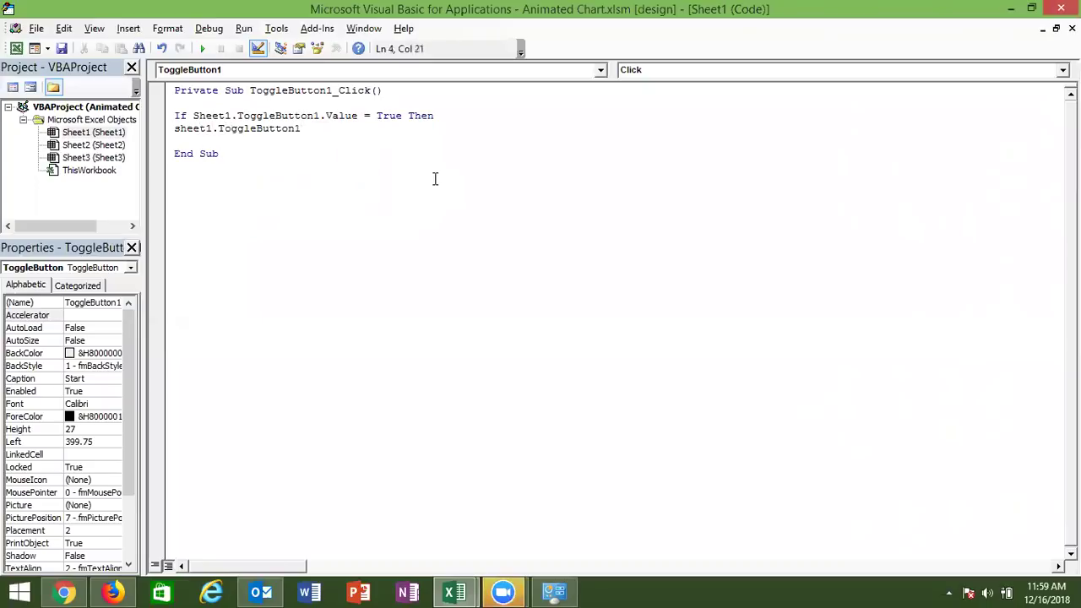
pyautogui.write('.c')
pyautogui.press('Tab')
pyautogui.write('="Stop')
pyautogui.press('Return')
# - Add an Else branch setting the caption to "Start", then close the block with End If
pyautogui.write('esle')
pyautogui.press('Return')
pyautogui.press('BackSpace')
pyautogui.press('BackSpace')
pyautogui.press('BackSpace')
pyautogui.press('BackSpace')
pyautogui.write('lse')
pyautogui.press('Return')
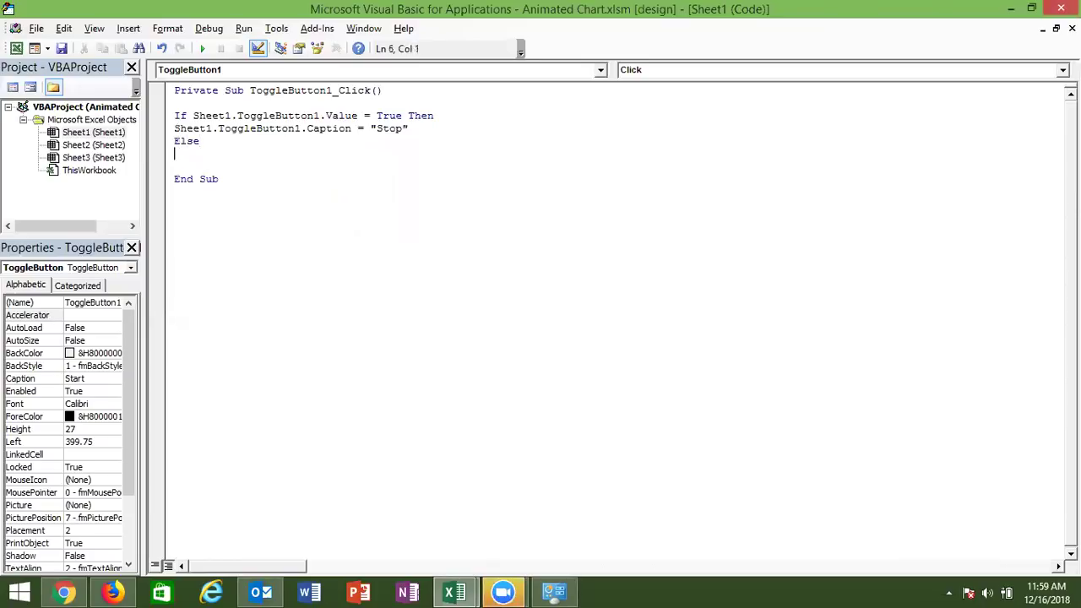
pyautogui.press('Up')
pyautogui.press('Up')
pyautogui.hotkey('shift', 'Down')
pyautogui.hotkey('ctrl', 'c')
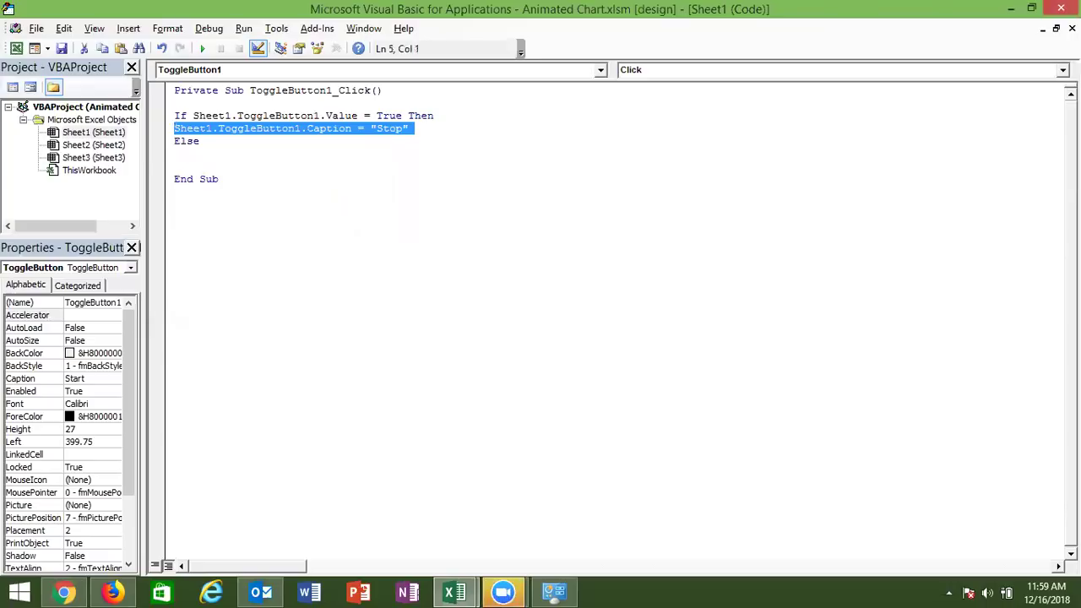
pyautogui.hotkey('ctrl', 'v')
pyautogui.hotkey('ctrl', 'v')
pyautogui.hotkey('ctrl', 'z')
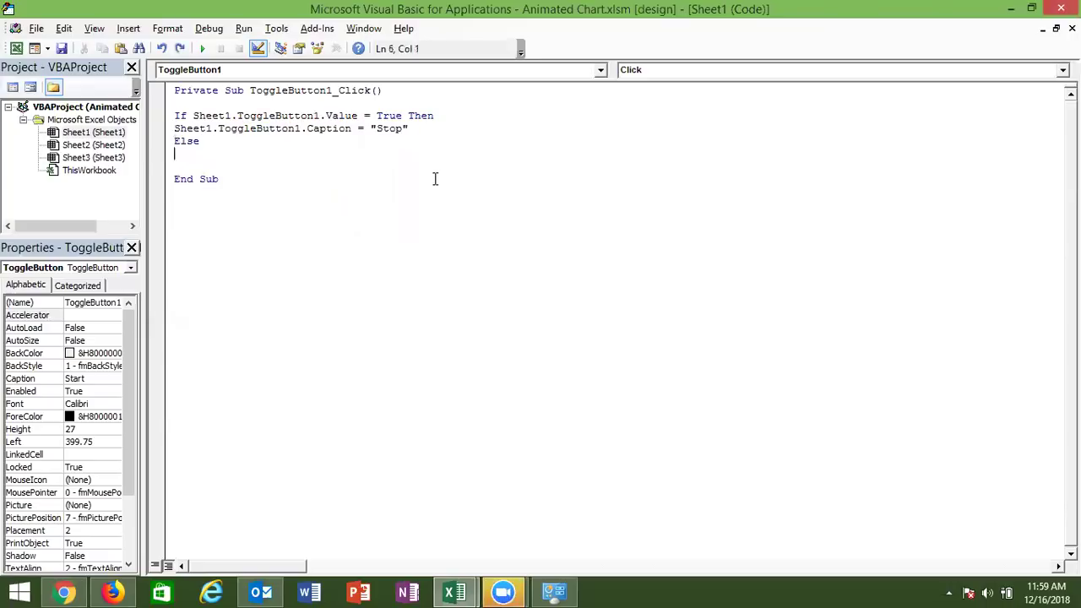
pyautogui.hotkey('ctrl', 'v')
pyautogui.press('BackSpace')
pyautogui.press('BackSpace')
pyautogui.press('BackSpace')
pyautogui.press('BackSpace')
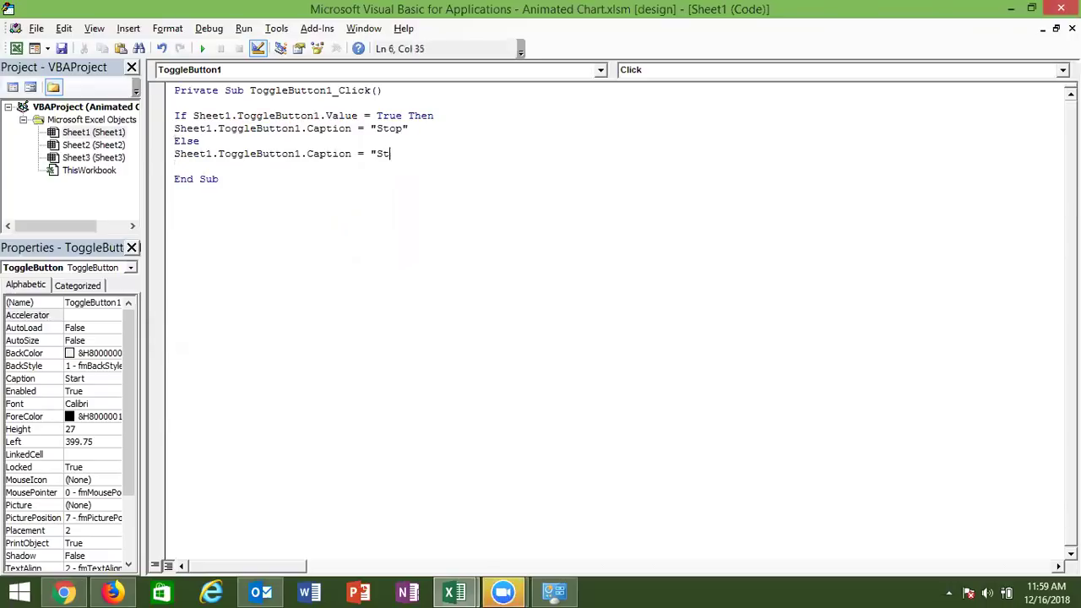
pyautogui.write('art"')
pyautogui.press('Return')
pyautogui.write('endif')
pyautogui.press('Up')
# - Turn off Design Mode and toggle the button repeatedly to confirm it flips between Start and Stop
pyautogui.hotkey('alt', 'F11')
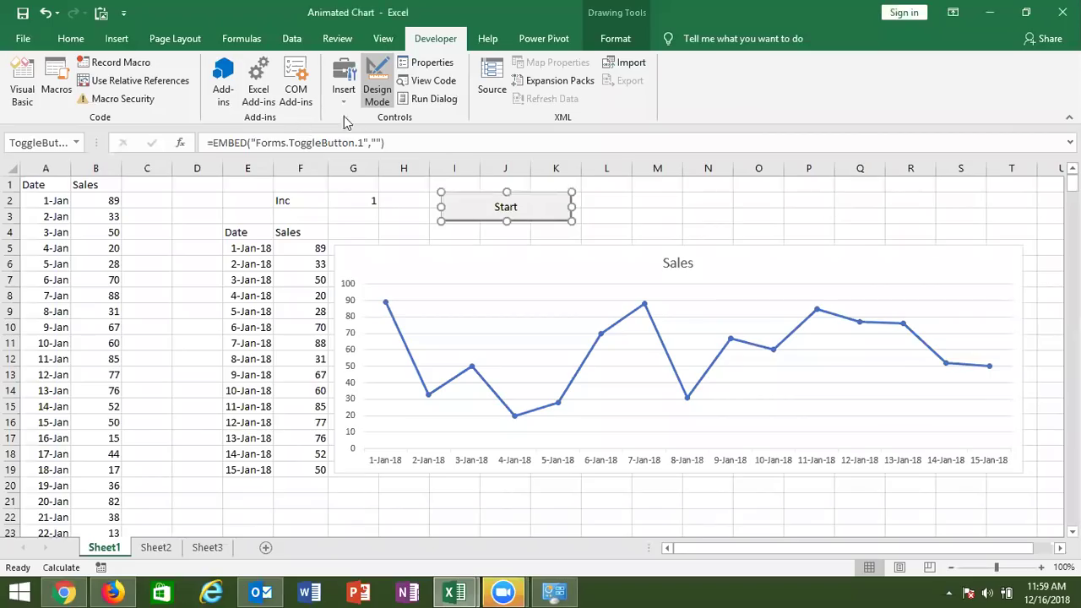
pyautogui.click(380, 103)
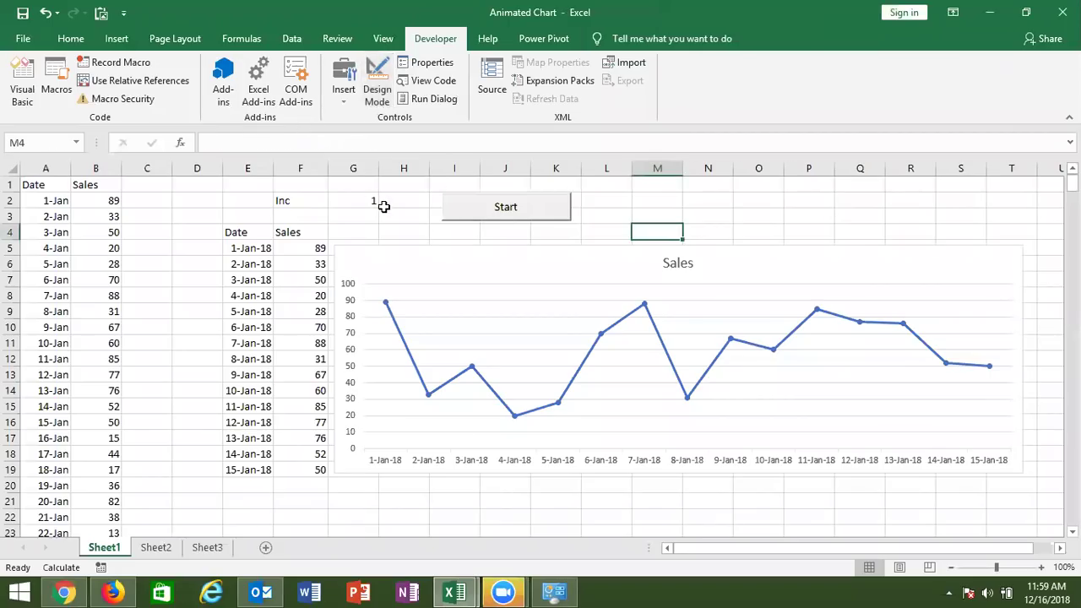
pyautogui.click(461, 211)
pyautogui.click(461, 212)
pyautogui.click(462, 212)
pyautogui.click(461, 213)
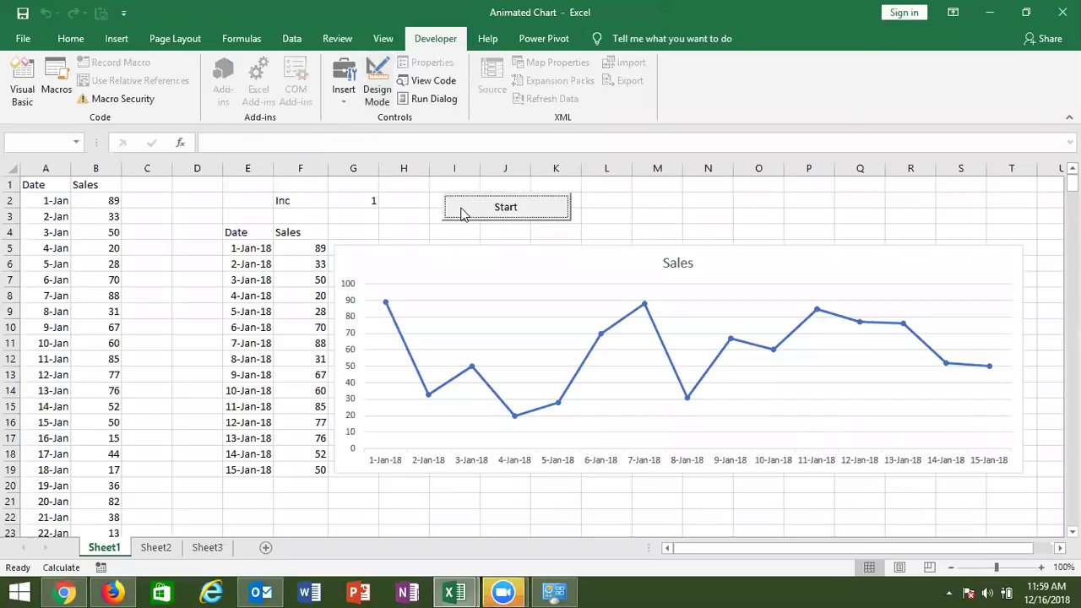
pyautogui.click(404, 210)
# - Back in the code, add a blank line below End If and begin a 'do while' loop
pyautogui.hotkey('alt', 'Tab')
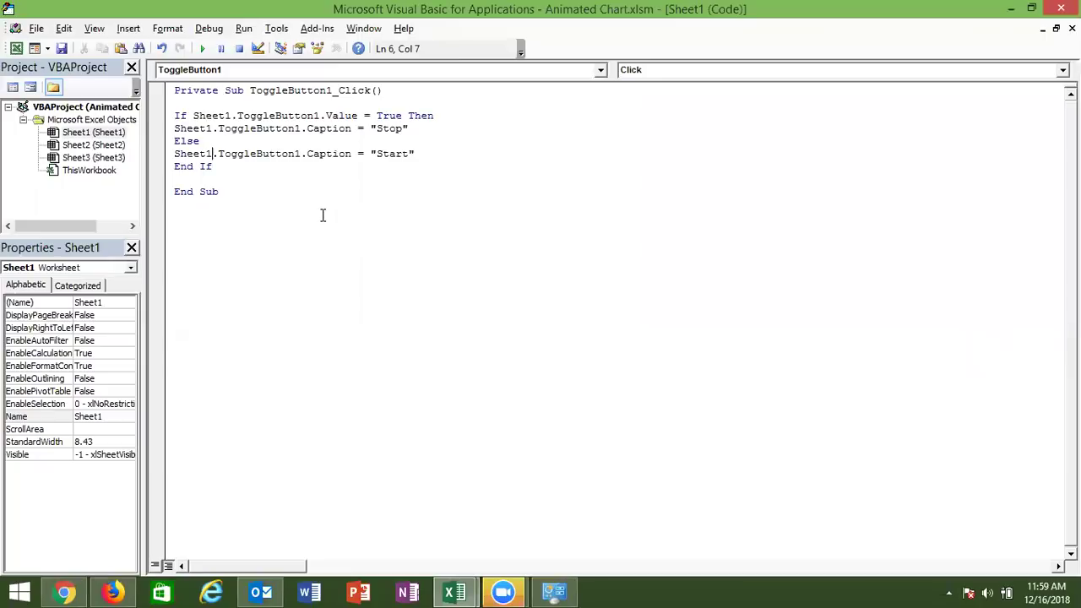
pyautogui.press('Down')
pyautogui.press('Return')
pyautogui.press('Return')
pyautogui.press('Up')
pyautogui.write('do while')
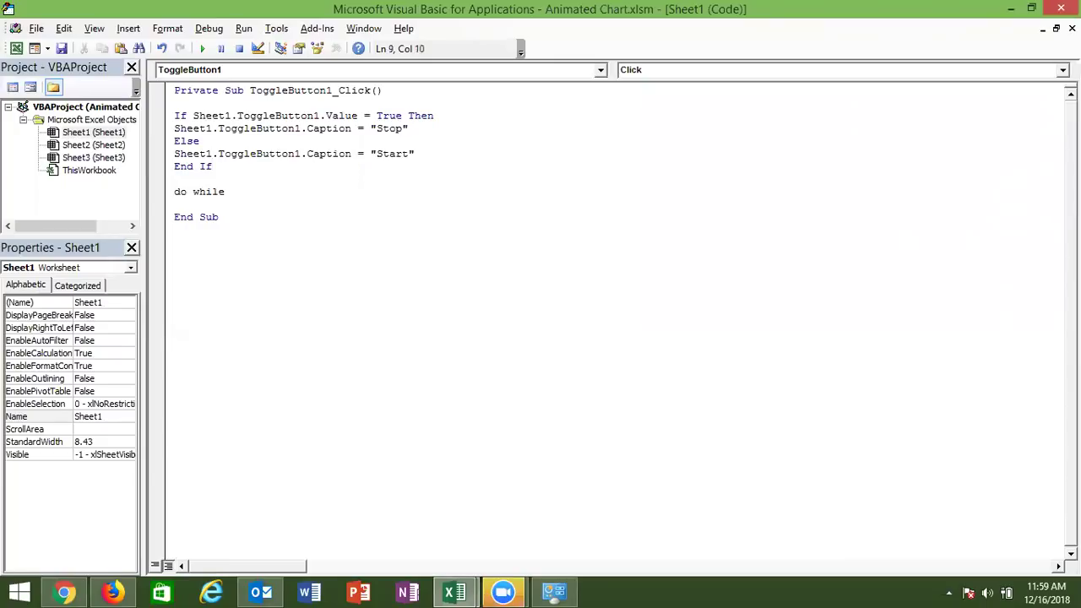
# - Complete the loop header as Do While Sheet1.ToggleButton1.Value = True
pyautogui.write('me.')
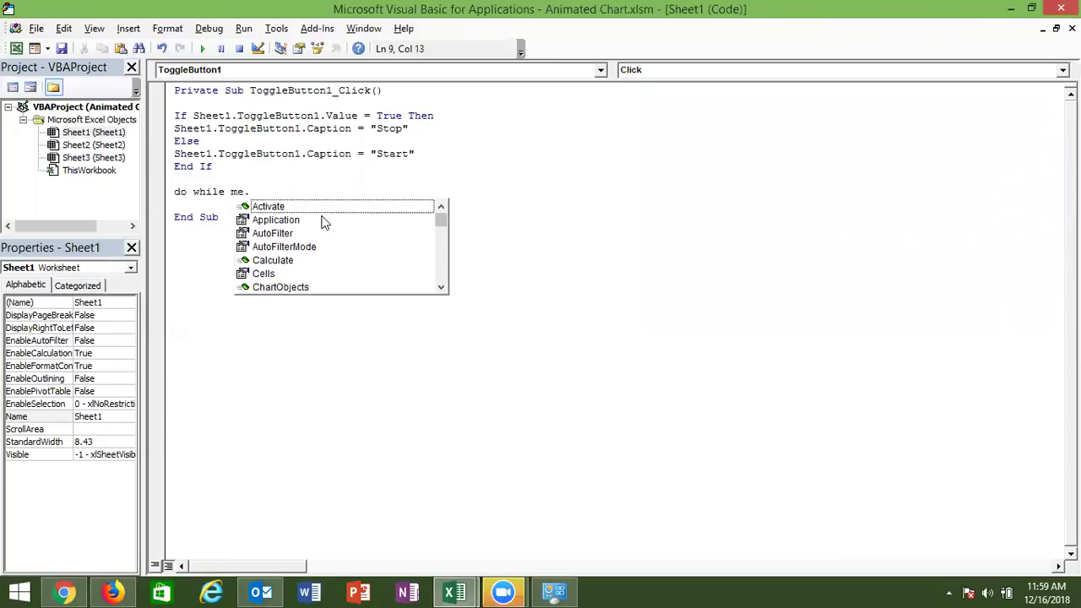
pyautogui.press('BackSpace')
pyautogui.press('BackSpace')
pyautogui.press('BackSpace')
pyautogui.write('sheet2.')
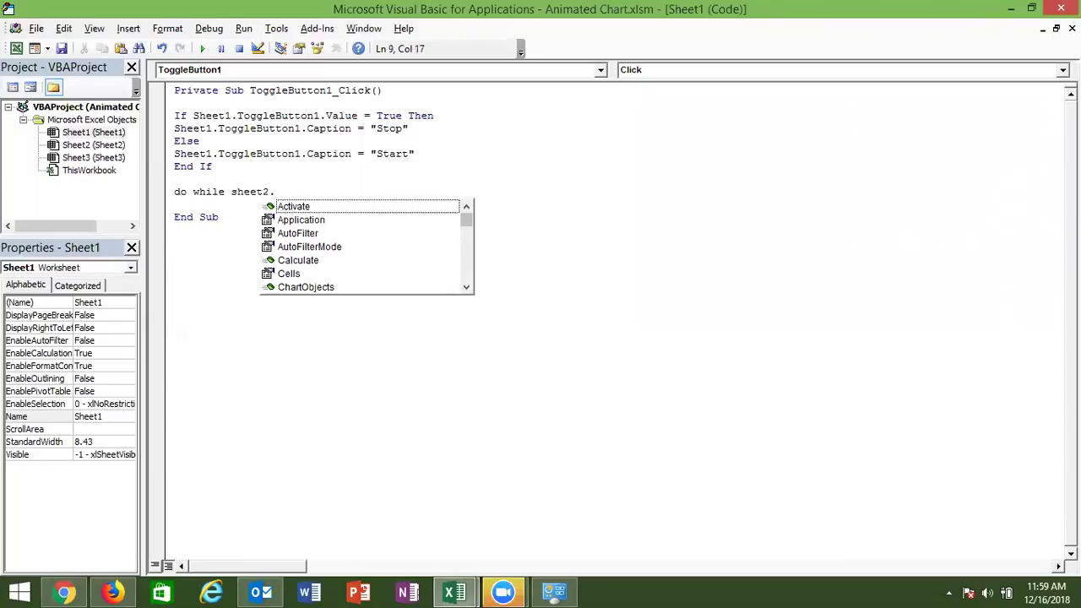
pyautogui.write('to')
pyautogui.press('BackSpace')
pyautogui.press('BackSpace')
pyautogui.press('BackSpace')
pyautogui.press('BackSpace')
pyautogui.write('1.to')
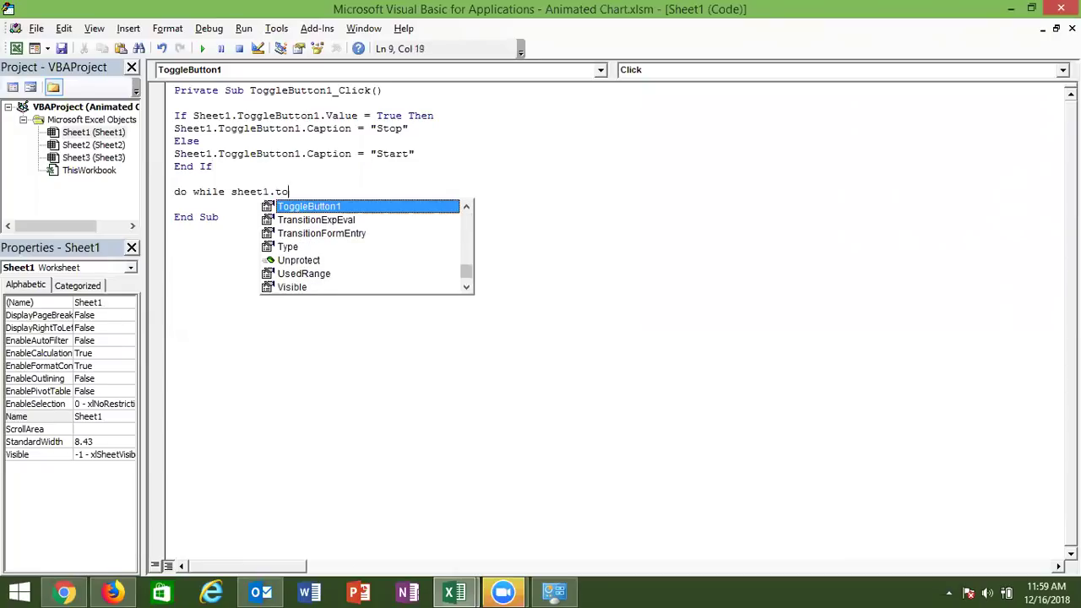
pyautogui.press('Tab')
pyautogui.write('.v')
pyautogui.press('Tab')
pyautogui.write('= tue')
pyautogui.press('Return')
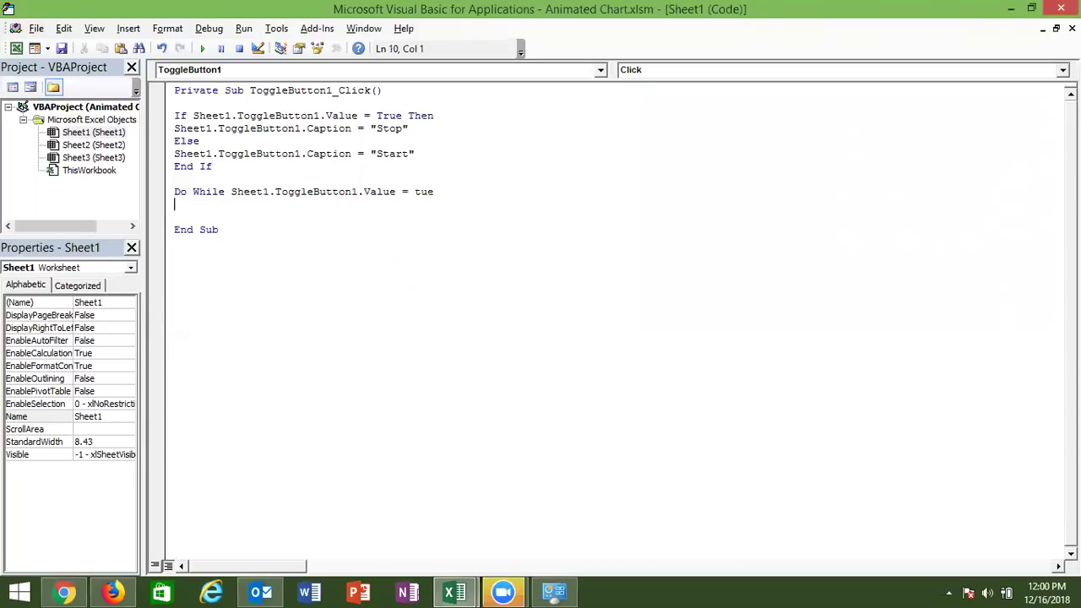
pyautogui.press('BackSpace')
pyautogui.press('BackSpace')
pyautogui.press('BackSpace')
pyautogui.write('r')
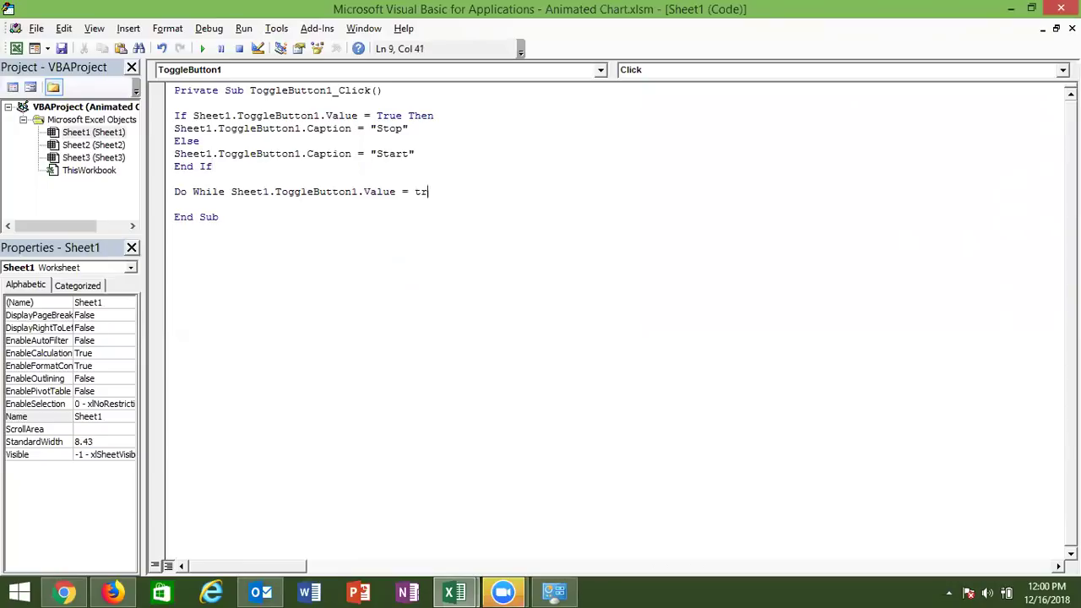
pyautogui.write('ue')
pyautogui.press('Return')
pyautogui.press('Return')
# - Add Range("g2").Value = Range("g2").Value + 1 in the loop body and close it with Loop
pyautogui.click(174, 205)
pyautogui.write('range(')
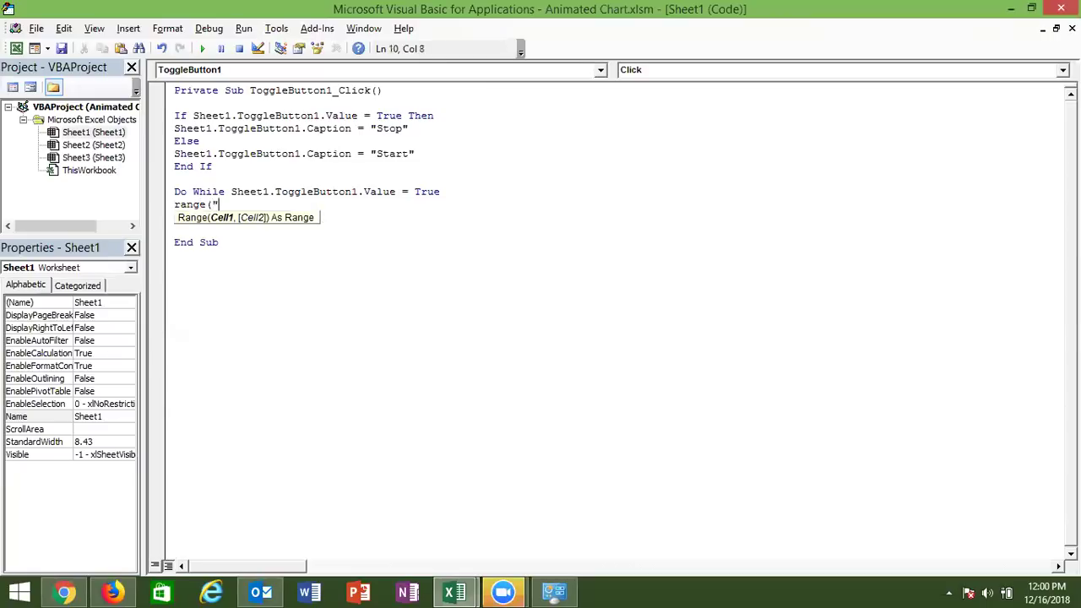
pyautogui.hotkey('alt', 'F11')
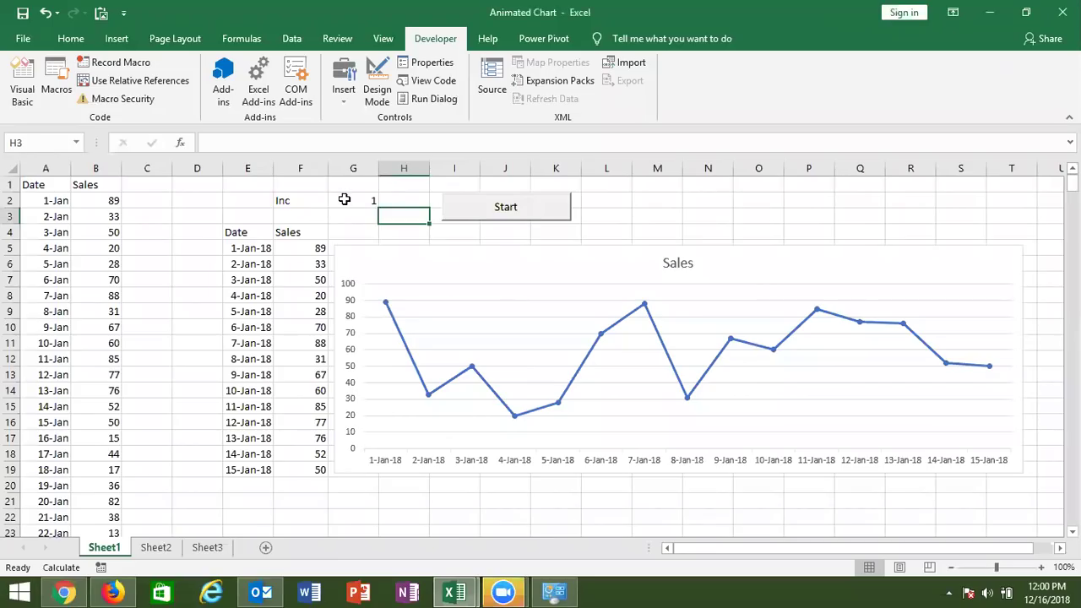
pyautogui.hotkey('alt', 'F11')
pyautogui.write('"')
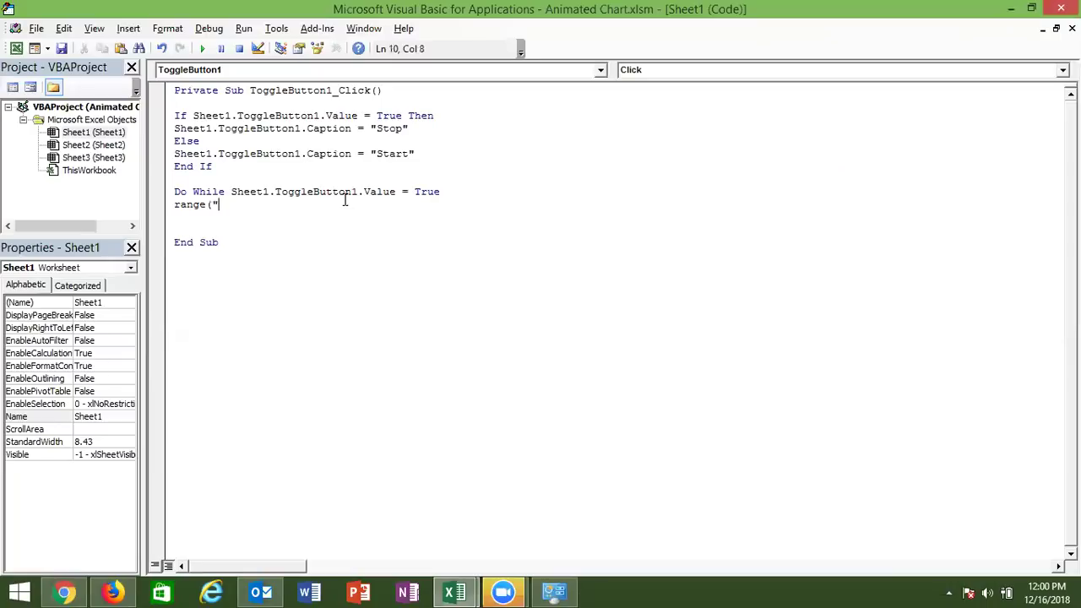
pyautogui.write('g2").v')
pyautogui.press('Down')
pyautogui.press('Tab')
pyautogui.write('=')
pyautogui.write('range(')
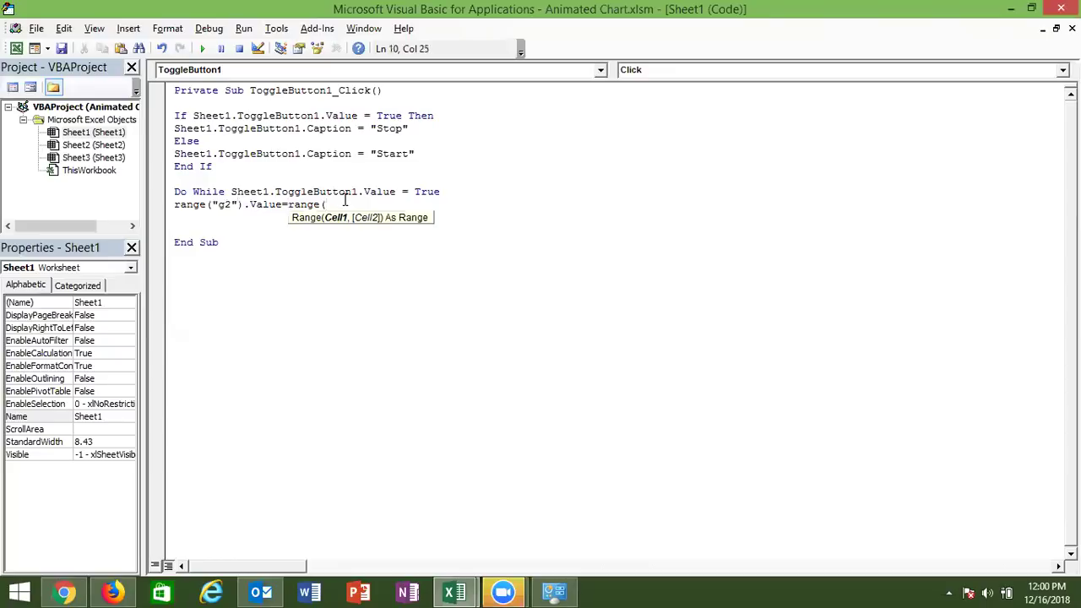
pyautogui.write('"g2").Value=')
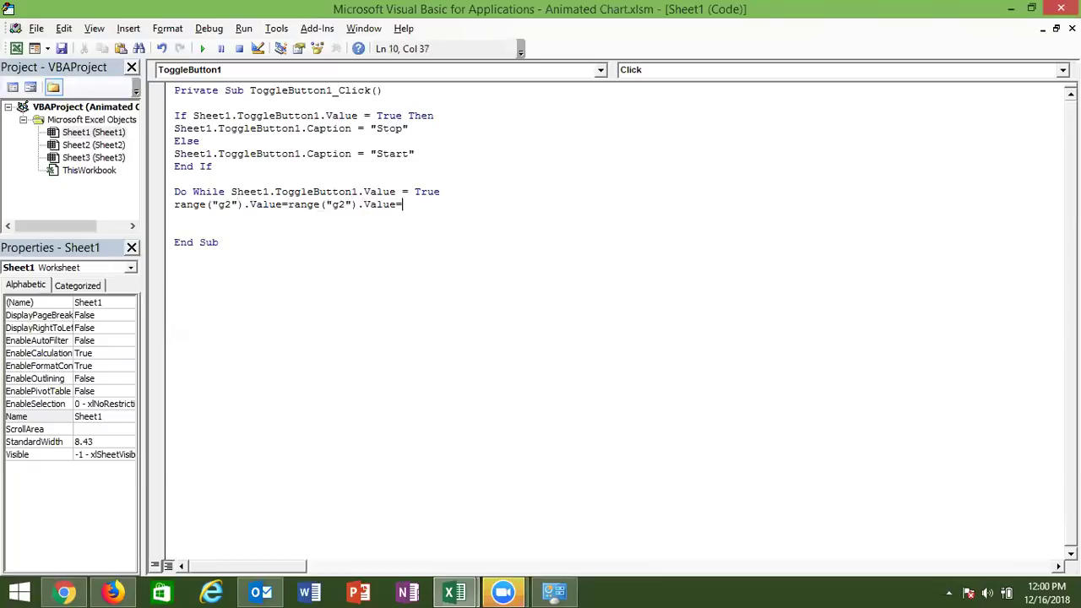
pyautogui.press('BackSpace')
pyautogui.write('+ 1')
pyautogui.press('Down')
pyautogui.click(409, 204)
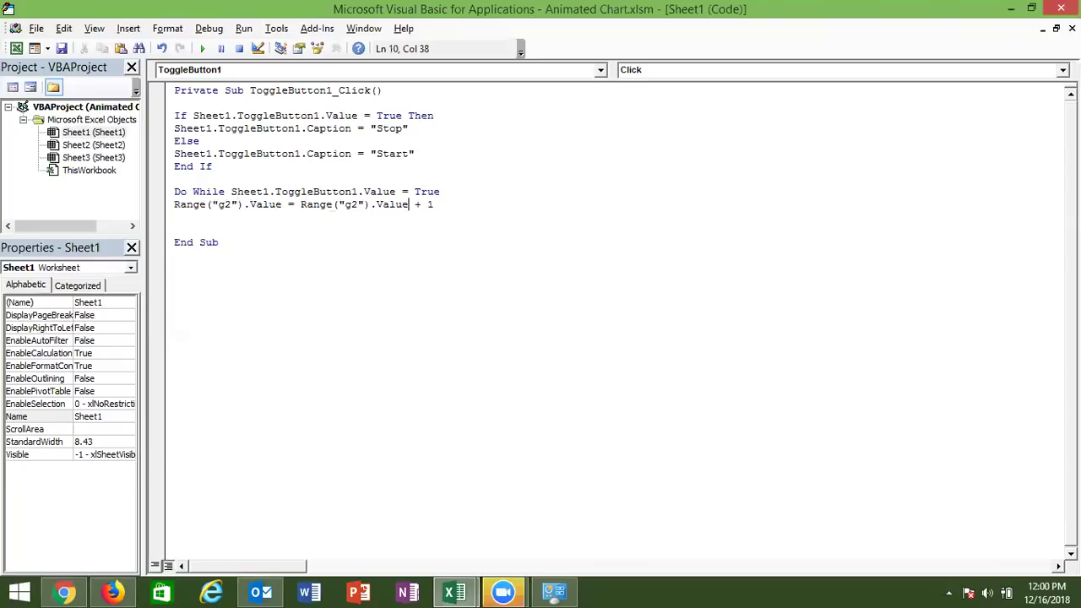
pyautogui.click(281, 220)
pyautogui.write('loop')
pyautogui.press('Up')
# - Insert a DoEvents line above and another below the G2 increment line
pyautogui.press('Home')
pyautogui.press('Return')
pyautogui.press('Up')
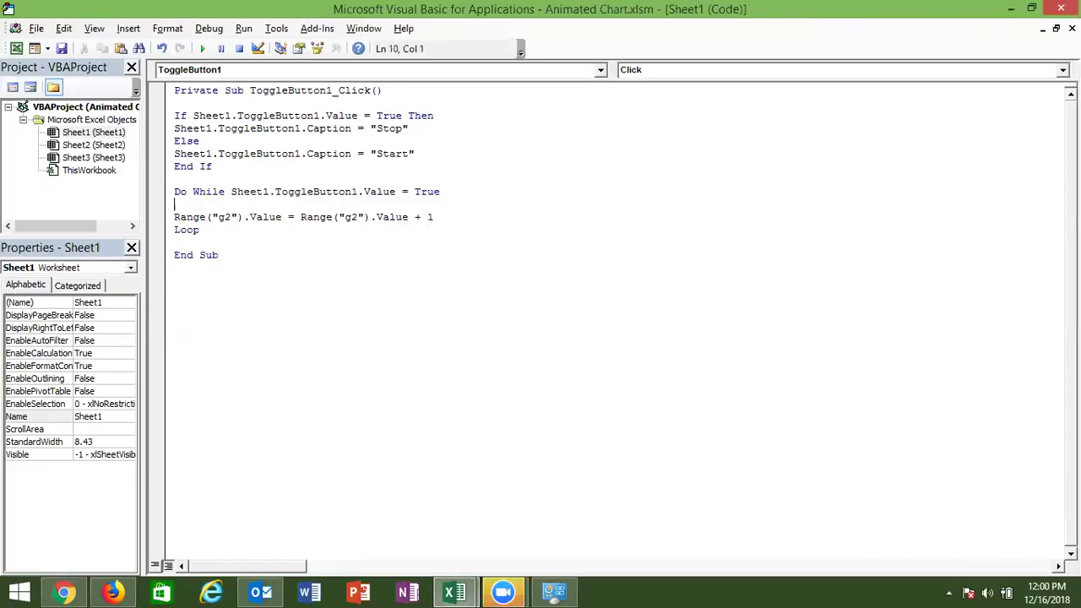
pyautogui.write('doevents')
pyautogui.press('Down')
pyautogui.press('Down')
pyautogui.press('Left')
pyautogui.press('Left')
pyautogui.press('Left')
pyautogui.press('Left')
pyautogui.press('Return')
pyautogui.write('doevents')
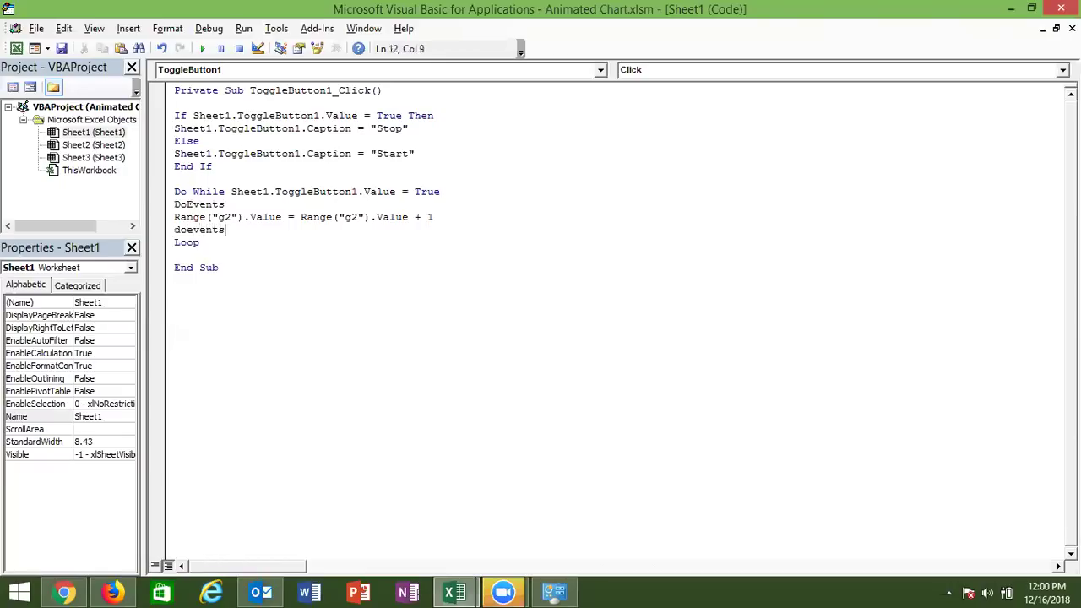
pyautogui.click(201, 242)
pyautogui.click(315, 229)
pyautogui.hotkey('alt', 'F11')
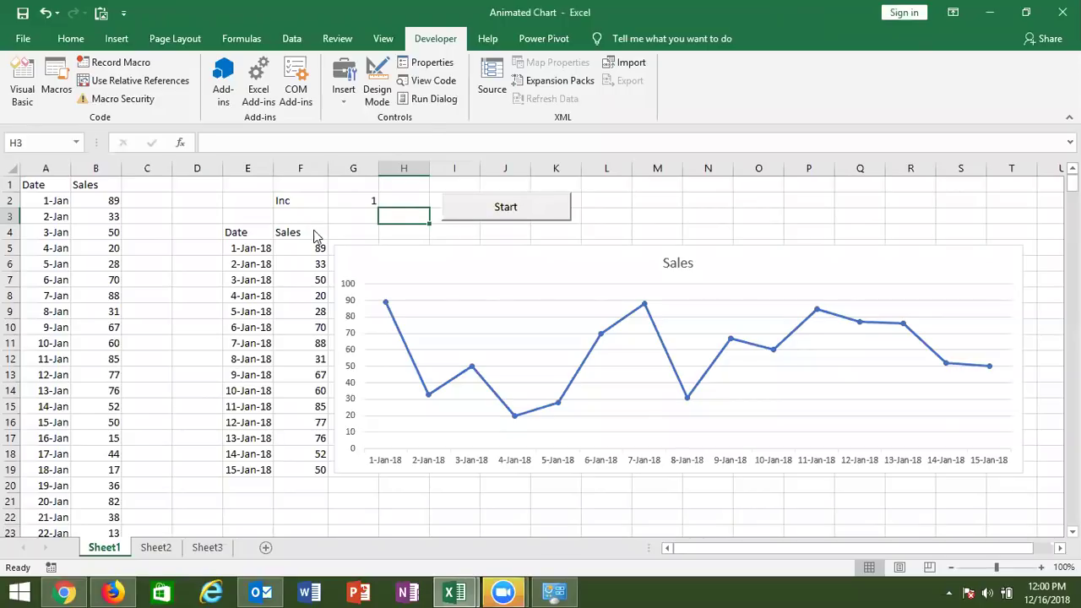
# - Start and stop the toggle twice, advancing the chart to 18-Apr-18 through 2-May-18 with Inc at 108
pyautogui.hotkey('alt', 'F11')
pyautogui.hotkey('alt', 'F11')
pyautogui.click(343, 218)
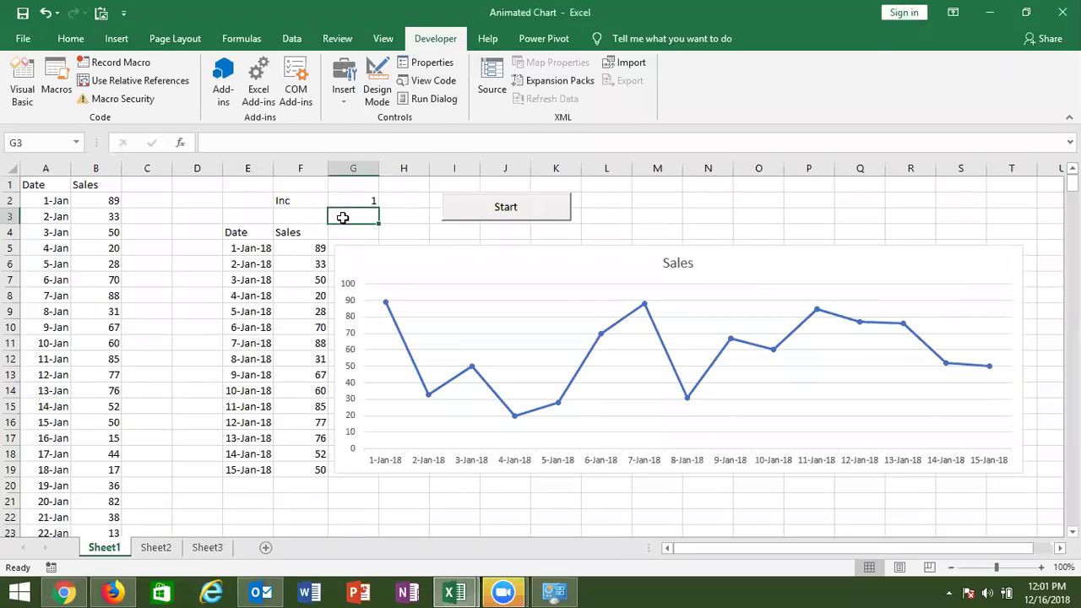
pyautogui.click(461, 219)
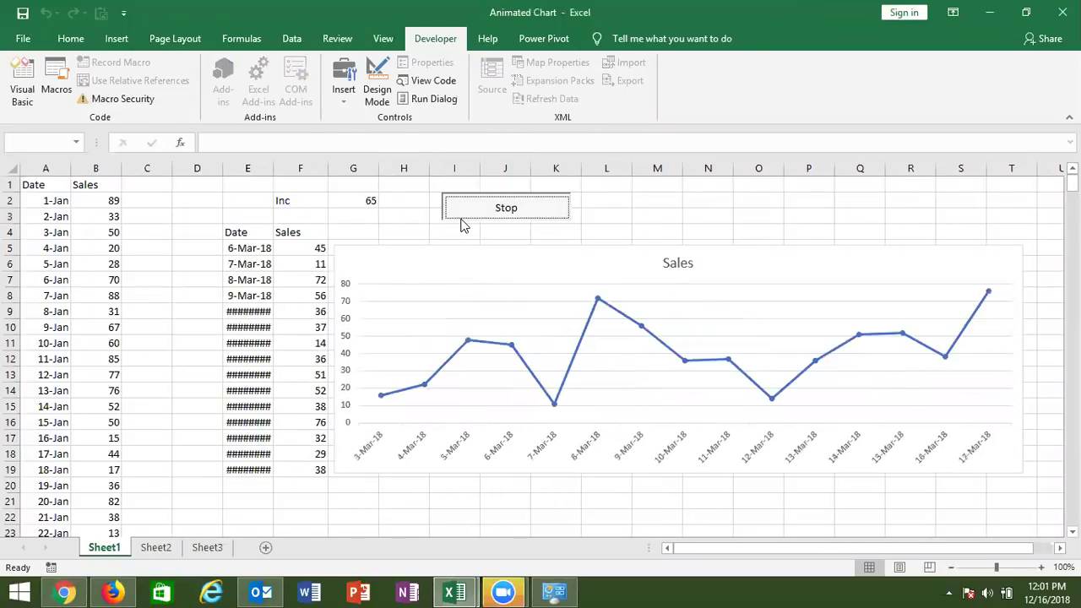
pyautogui.click(461, 220)
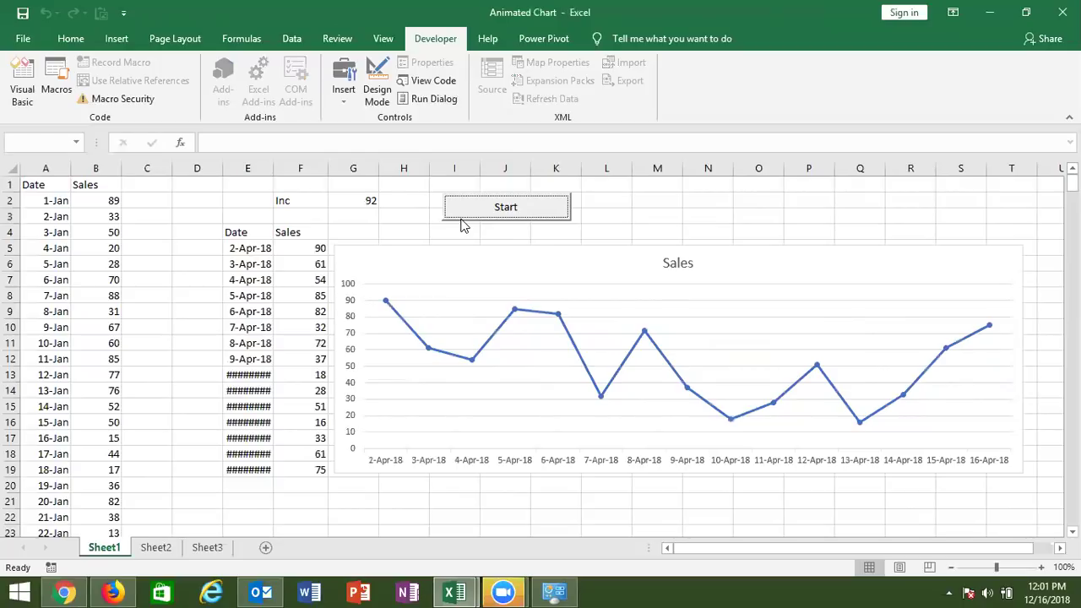
pyautogui.click(461, 220)
pyautogui.click(461, 220)
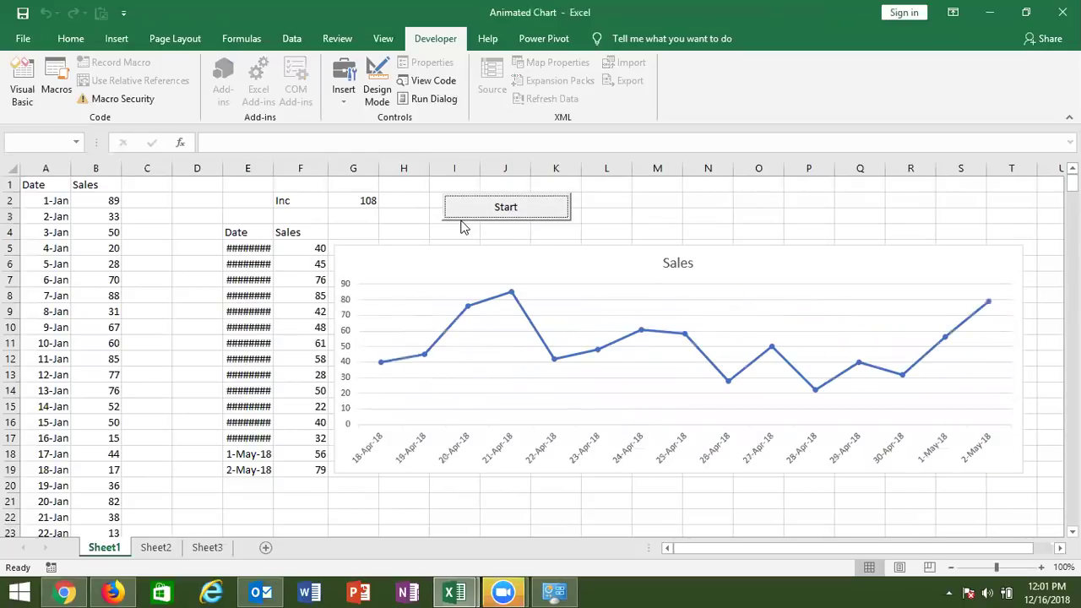
# - Paste extra copies of the DoEvents line, then test the animation with Start and Stop
pyautogui.hotkey('alt', 'F11')
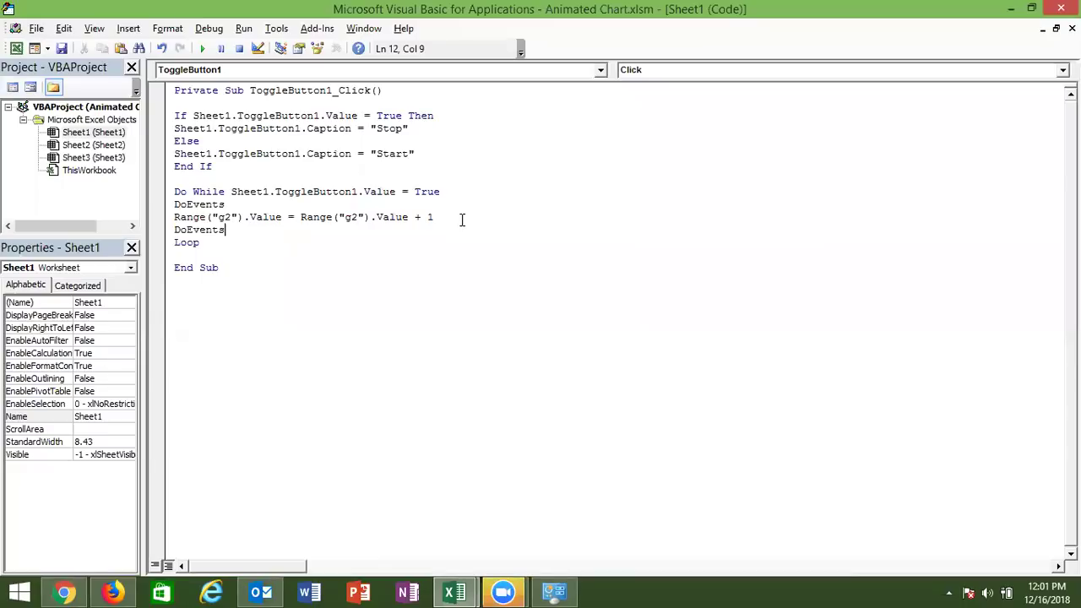
pyautogui.press('Return')
pyautogui.press('Return')
pyautogui.press('Up')
pyautogui.press('Up')
pyautogui.hotkey('shift', 'Down')
pyautogui.hotkey('ctrl', 'c')
pyautogui.hotkey('ctrl', 'v')
pyautogui.hotkey('ctrl', 'v')
pyautogui.hotkey('ctrl', 'v')
pyautogui.hotkey('ctrl', 'v')
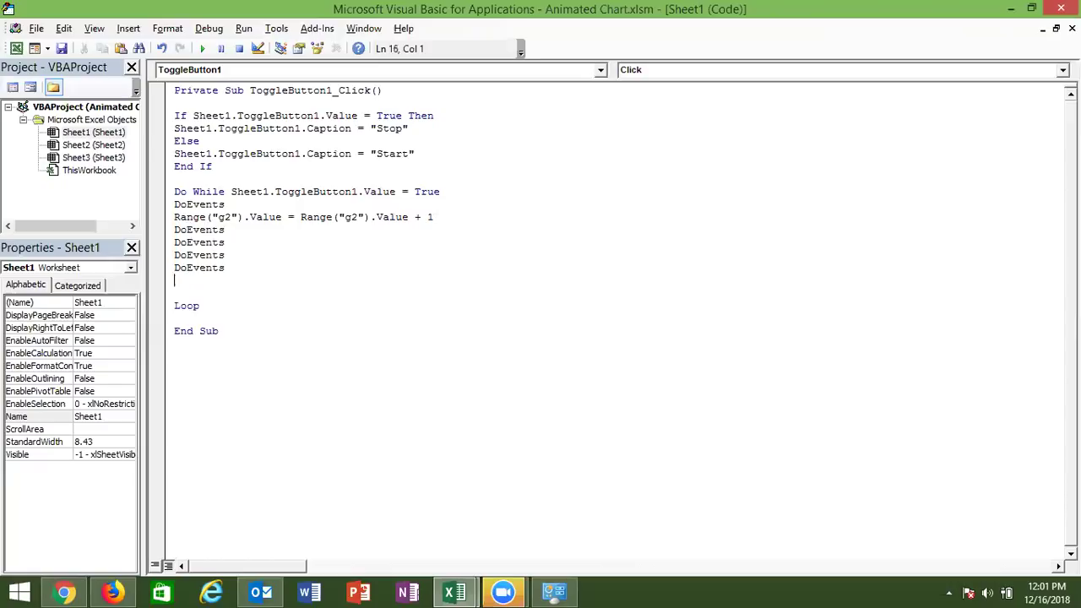
pyautogui.hotkey('ctrl', 'v')
pyautogui.hotkey('ctrl', 'v')
pyautogui.hotkey('ctrl', 'v')
pyautogui.hotkey('alt', 'F11')
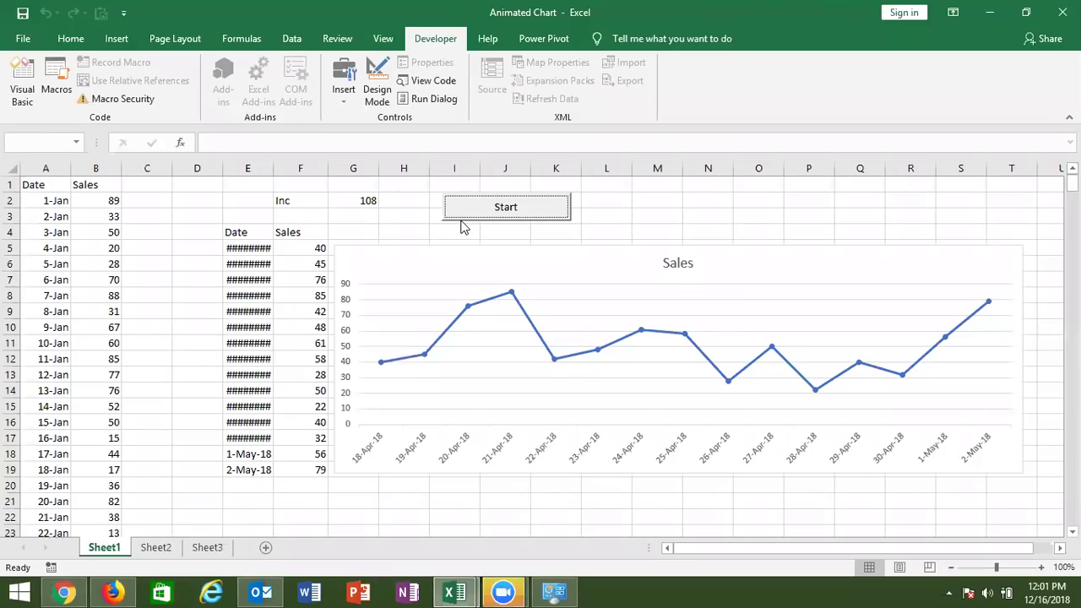
pyautogui.click(462, 218)
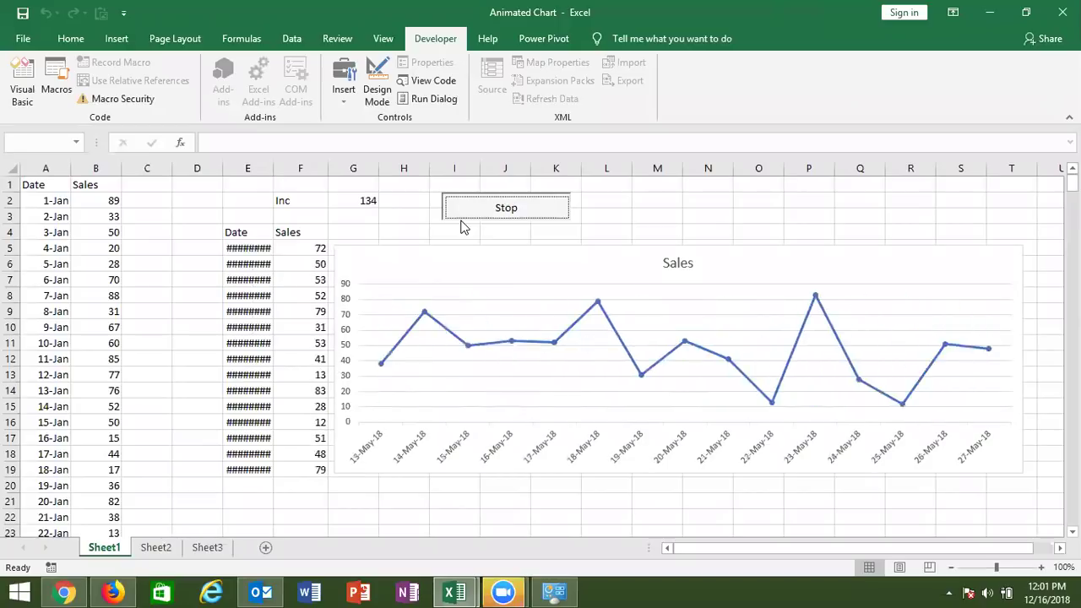
pyautogui.click(462, 219)
# - Delete the six extra DoEvents lines, keeping a blank line above Loop
pyautogui.hotkey('alt', 'F11')
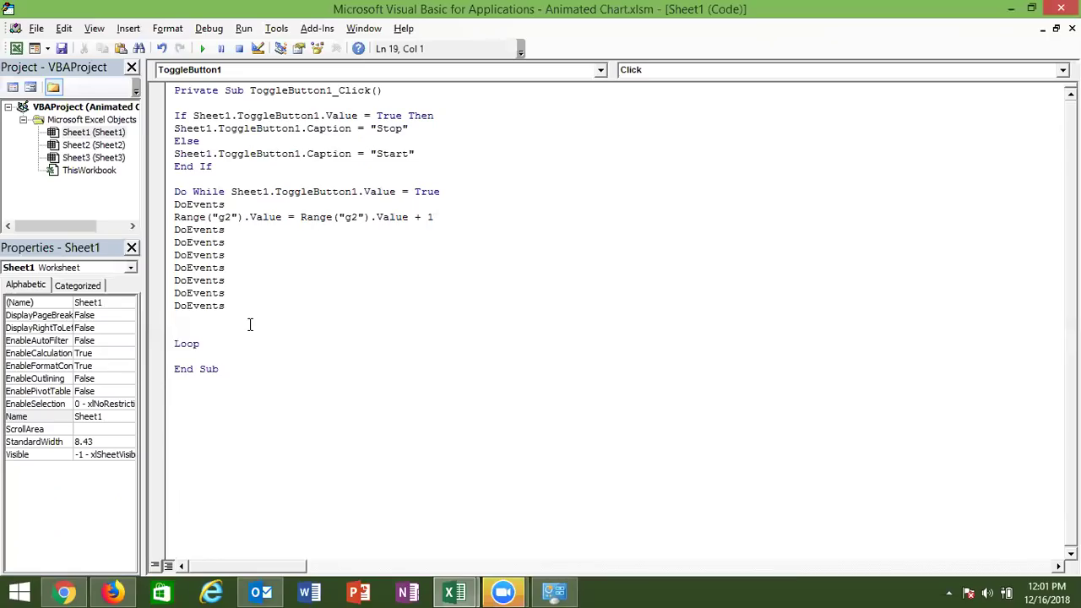
pyautogui.moveTo(225, 306); pyautogui.dragTo(173, 244)
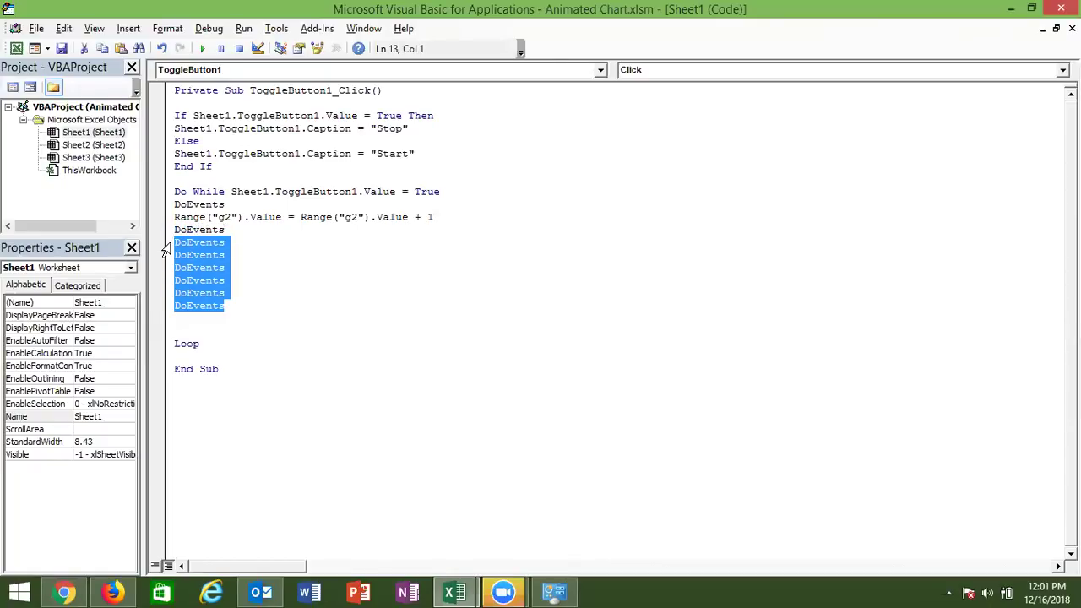
pyautogui.press('Delete')
pyautogui.press('Delete')
pyautogui.press('Delete')
pyautogui.press('Delete')
pyautogui.hotkey('ctrl', 'z')
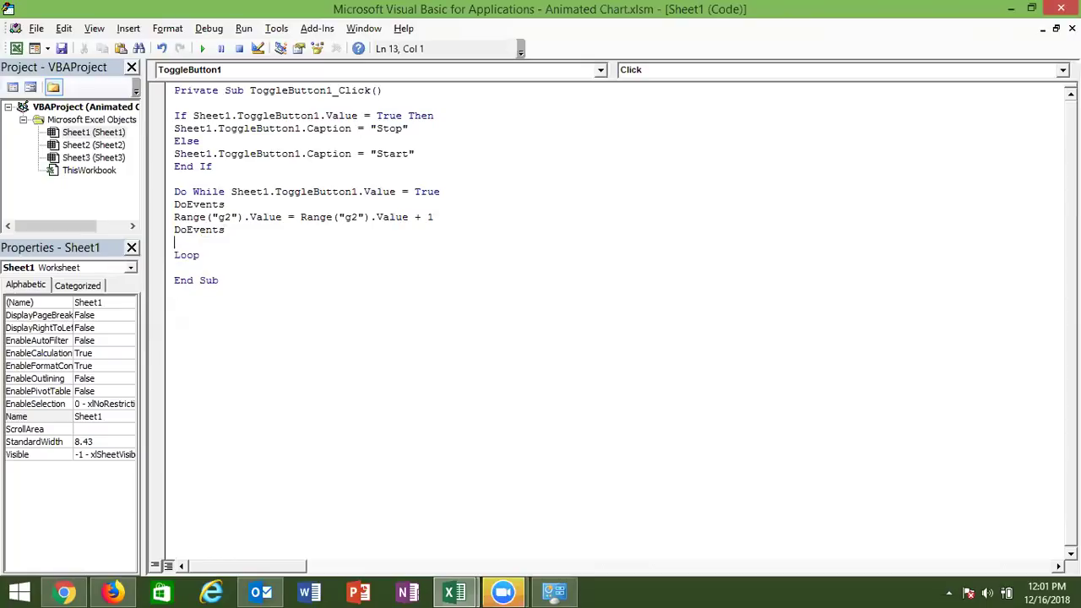
# - Type Application.Wait Now + TimeValue("00:00:001") on the blank line above Loop
pyautogui.write('a')
pyautogui.write('pplication')
pyautogui.write('.')
pyautogui.write('wa')
pyautogui.press('space')
pyautogui.write('now')
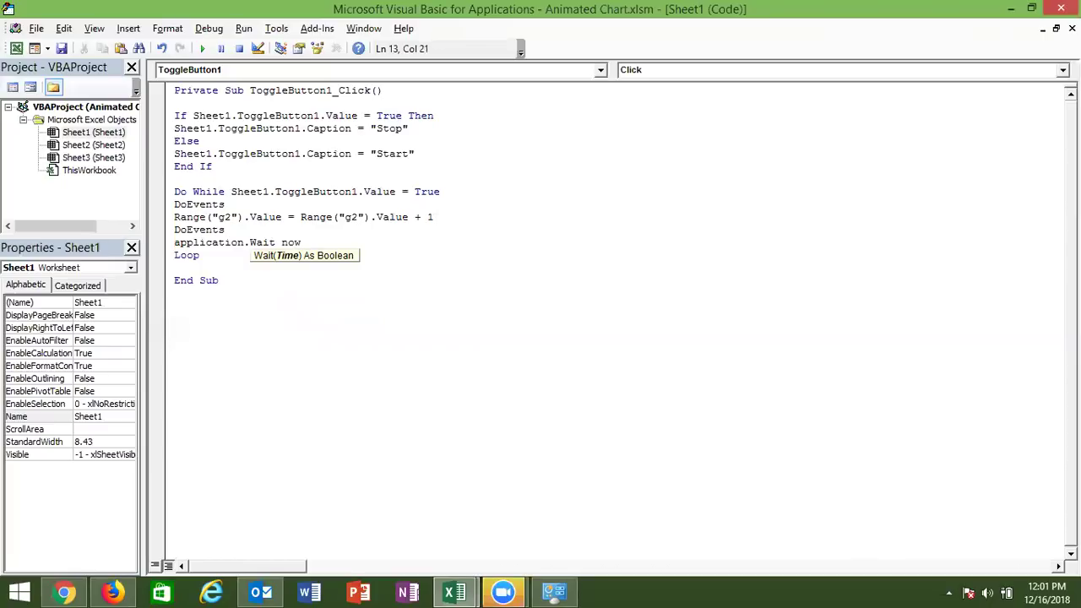
pyautogui.write('+timevalue')
pyautogui.write('("')
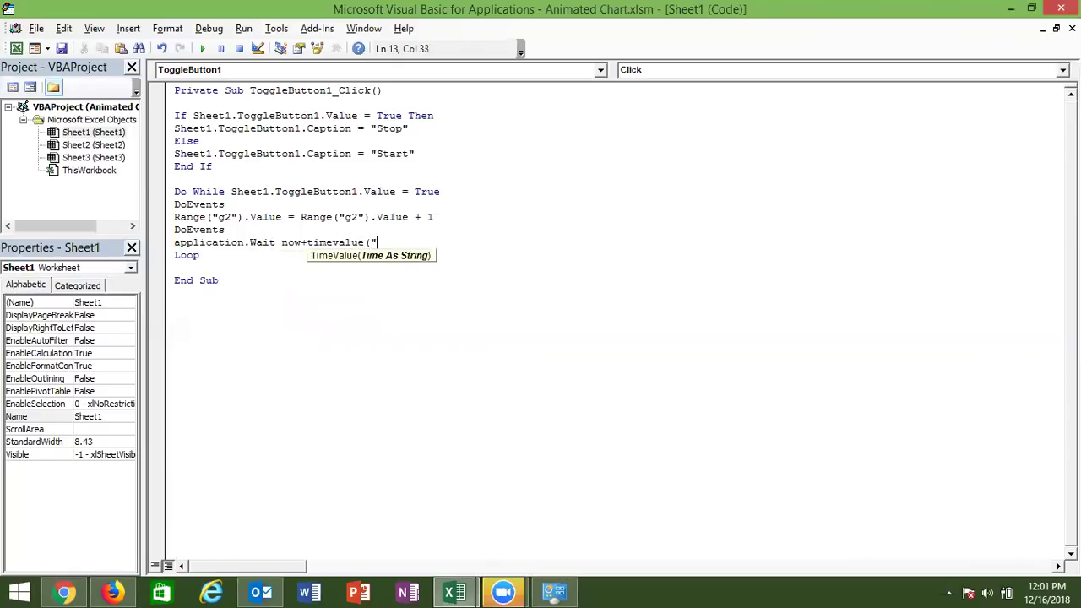
pyautogui.write('00:00')
pyautogui.write(':')
pyautogui.write('001")')
pyautogui.click(204, 270)
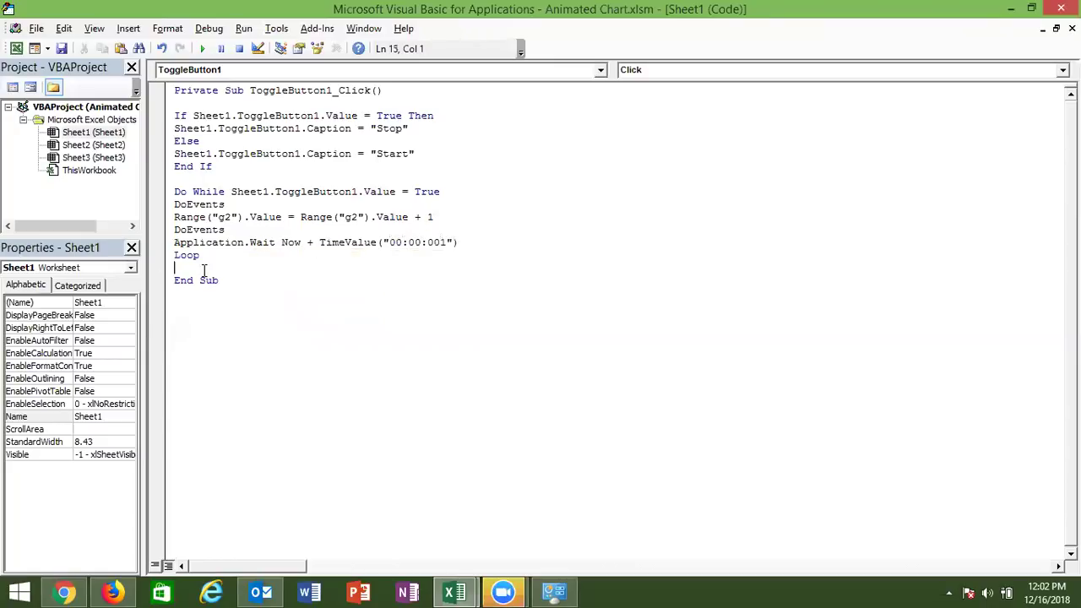
# - Run the paced animation, adjust the TimeValue to "00:00:01", and stop at Inc 151 (31-May-18 to 14-Jun-18)
pyautogui.hotkey('alt', 'F11')
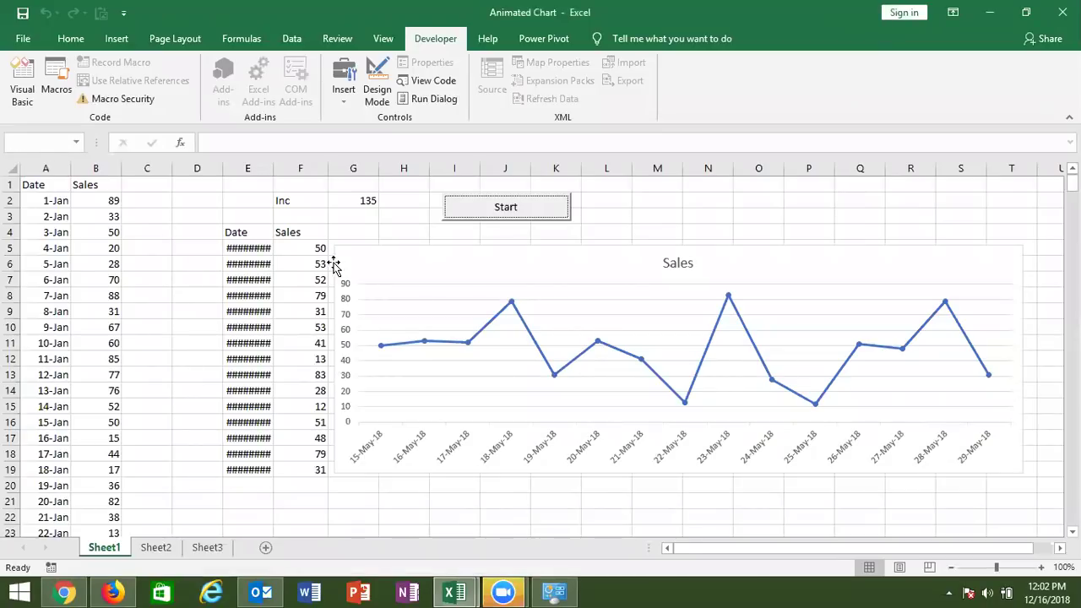
pyautogui.hotkey('alt', 'F11')
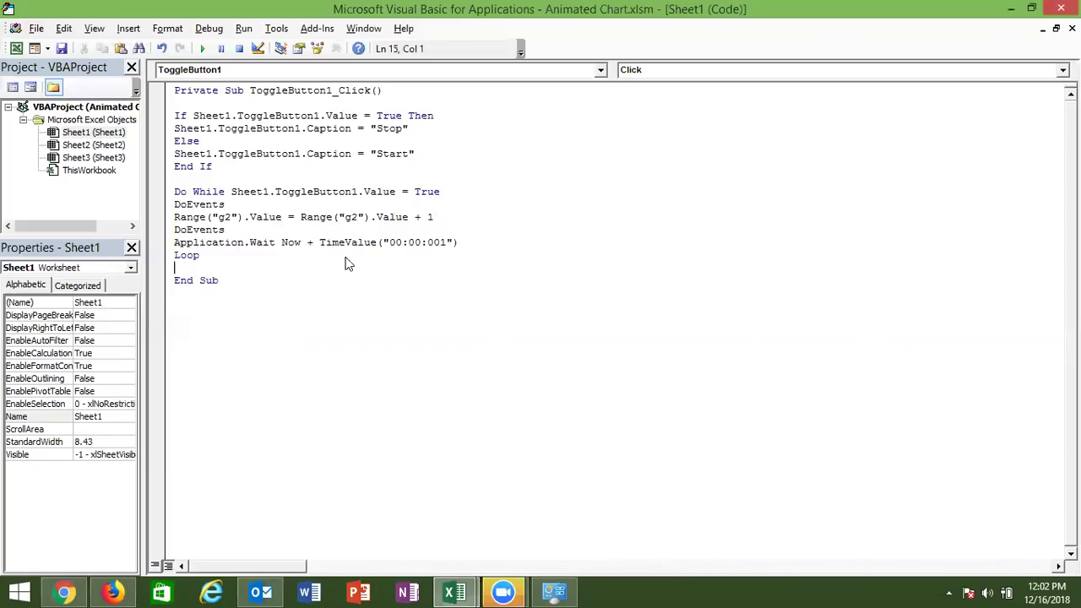
pyautogui.hotkey('alt', 'F11')
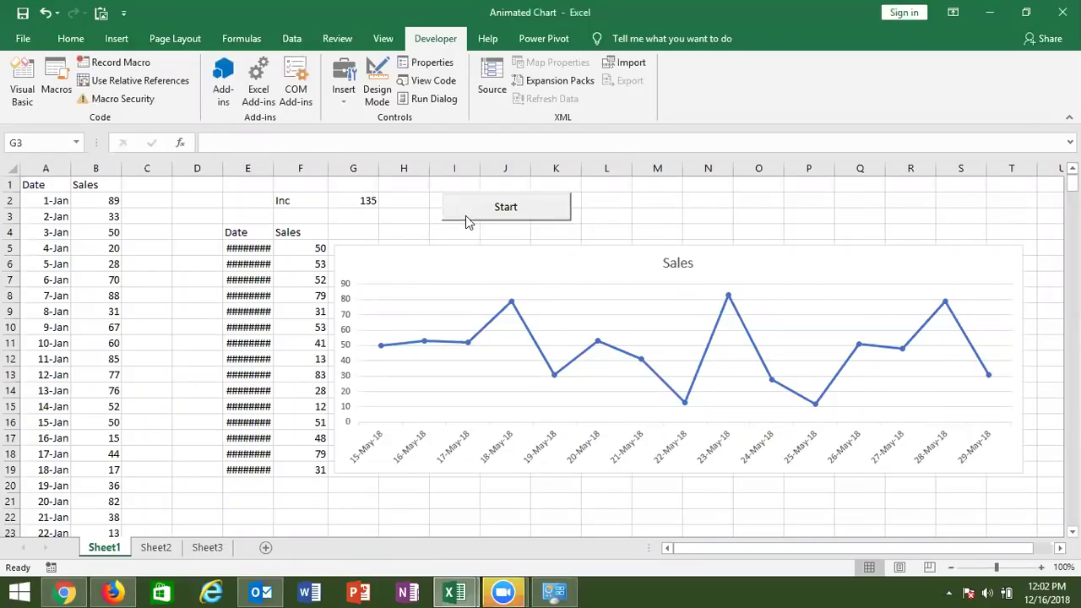
pyautogui.click(465, 218)
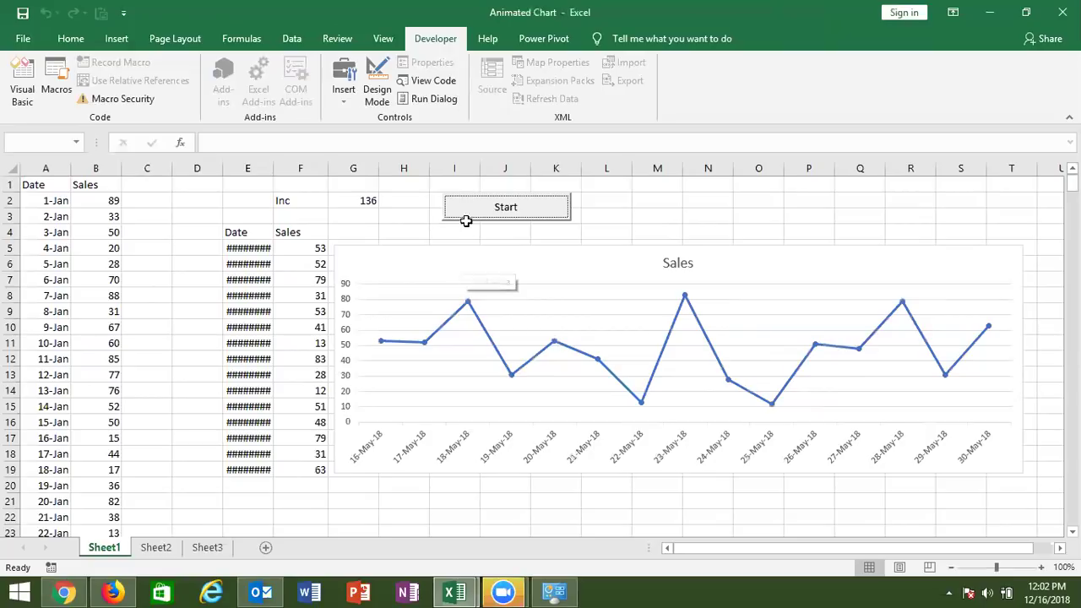
pyautogui.hotkey('alt', 'F11')
pyautogui.click(442, 242)
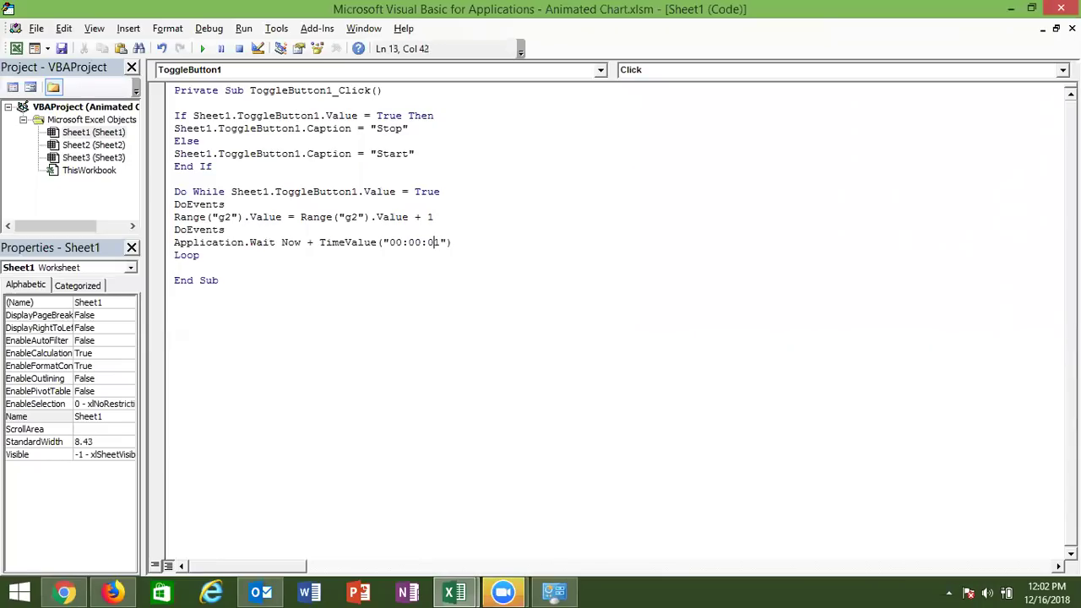
pyautogui.hotkey('alt', 'F11')
pyautogui.click(465, 218)
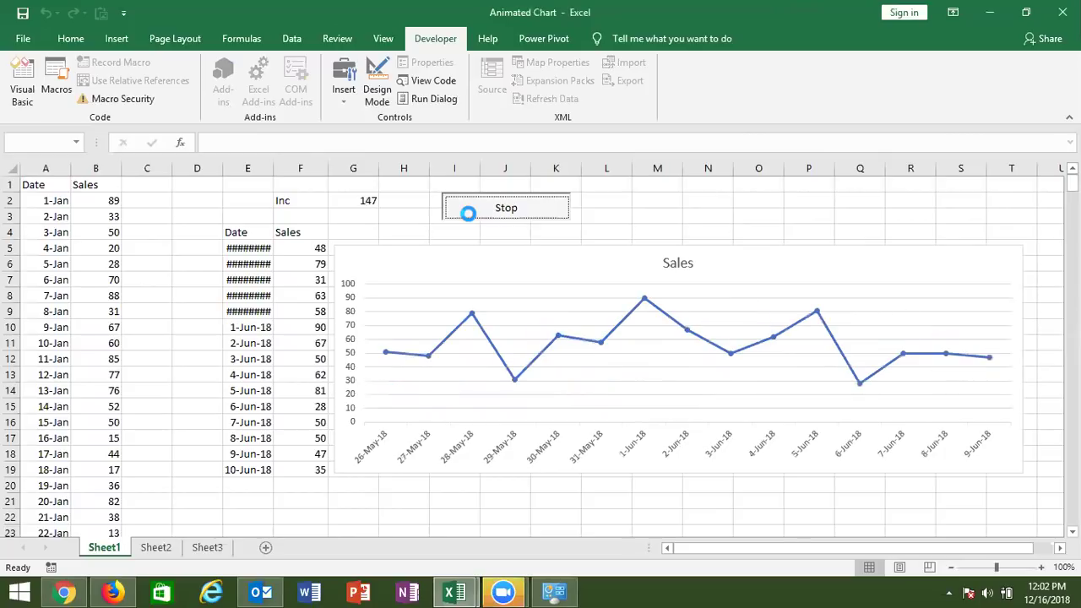
pyautogui.click(468, 213)
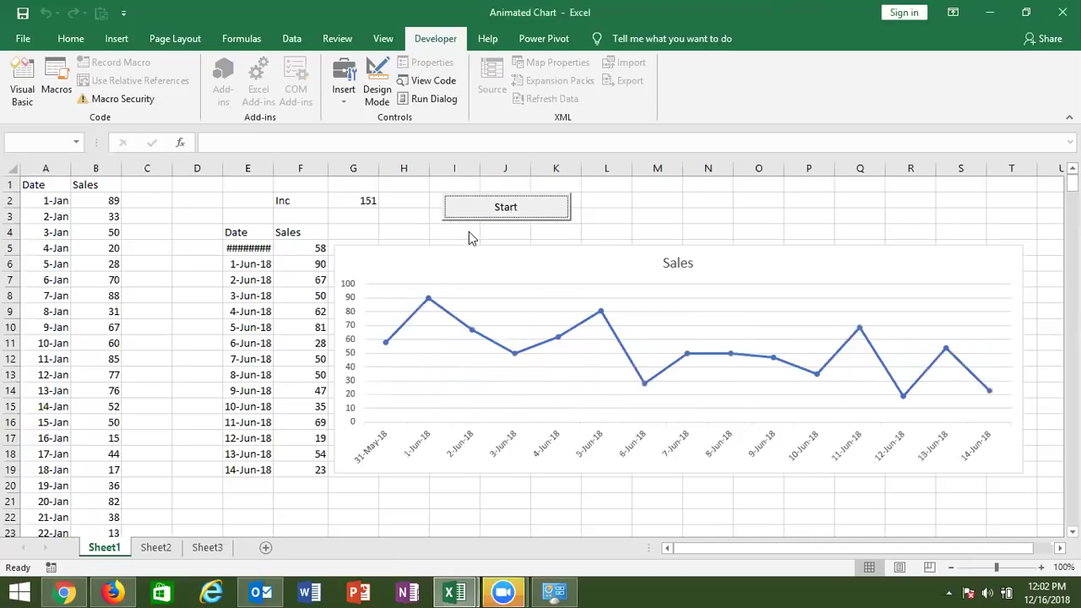
# - Comment out the Application.Wait line with a leading apostrophe
pyautogui.hotkey('alt', 'F11')
pyautogui.click(166, 244)
pyautogui.doubleClick(176, 242)
pyautogui.click(175, 242)
pyautogui.write("'")
pyautogui.hotkey('alt', 'F11')
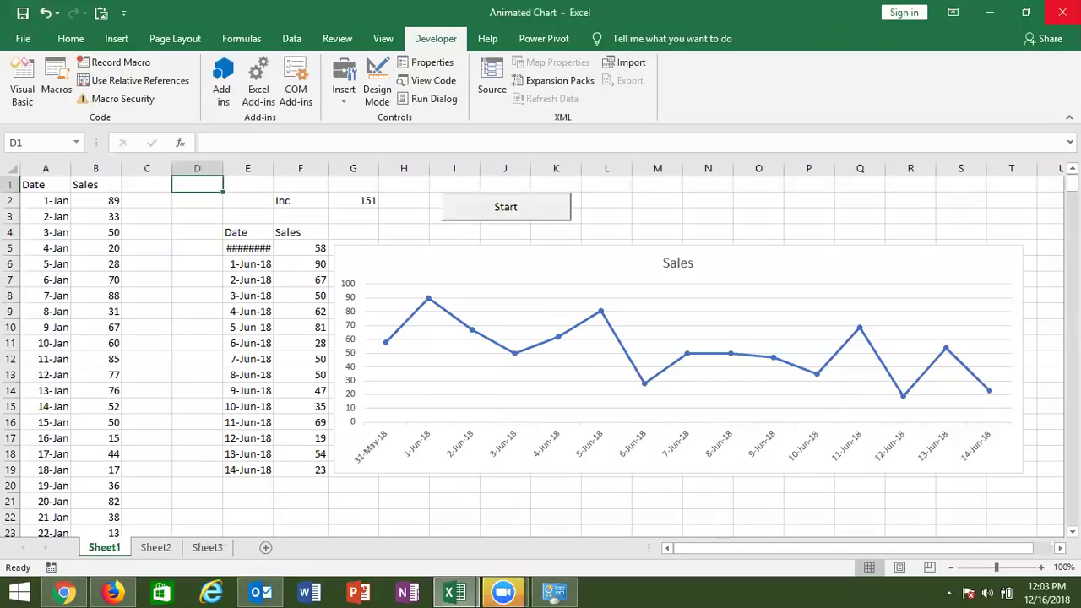
# - Close Excel and the Set Program Associations window
pyautogui.click(1061, 11)
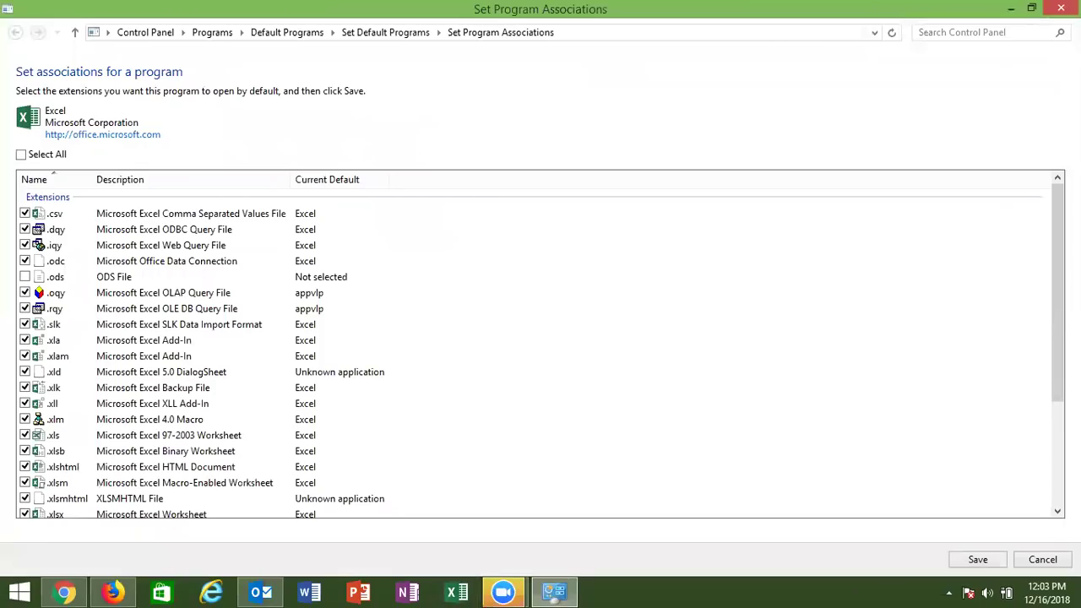
pyautogui.click(1061, 8)
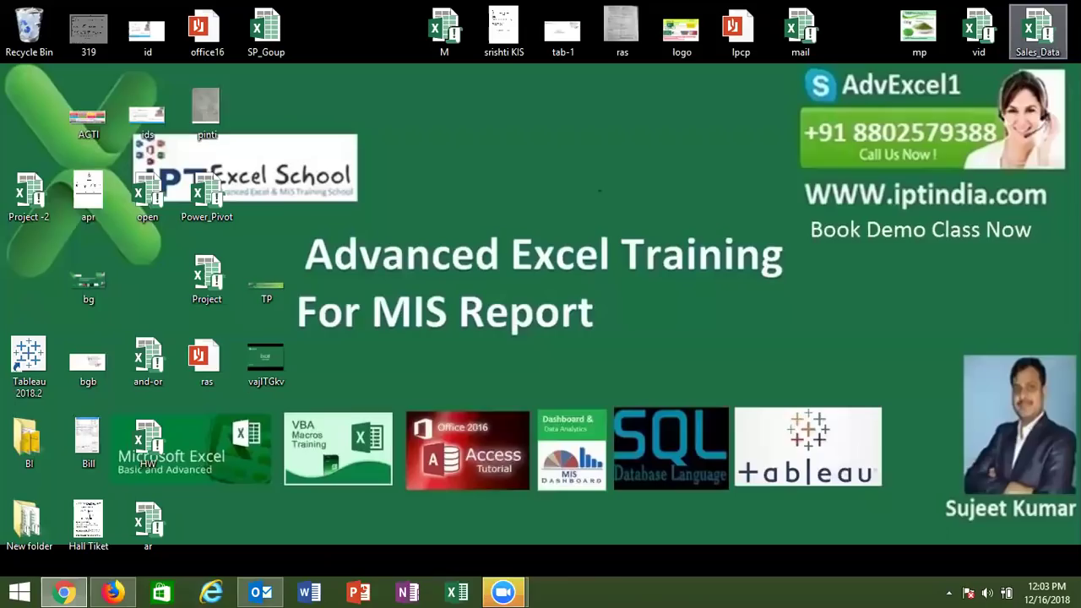